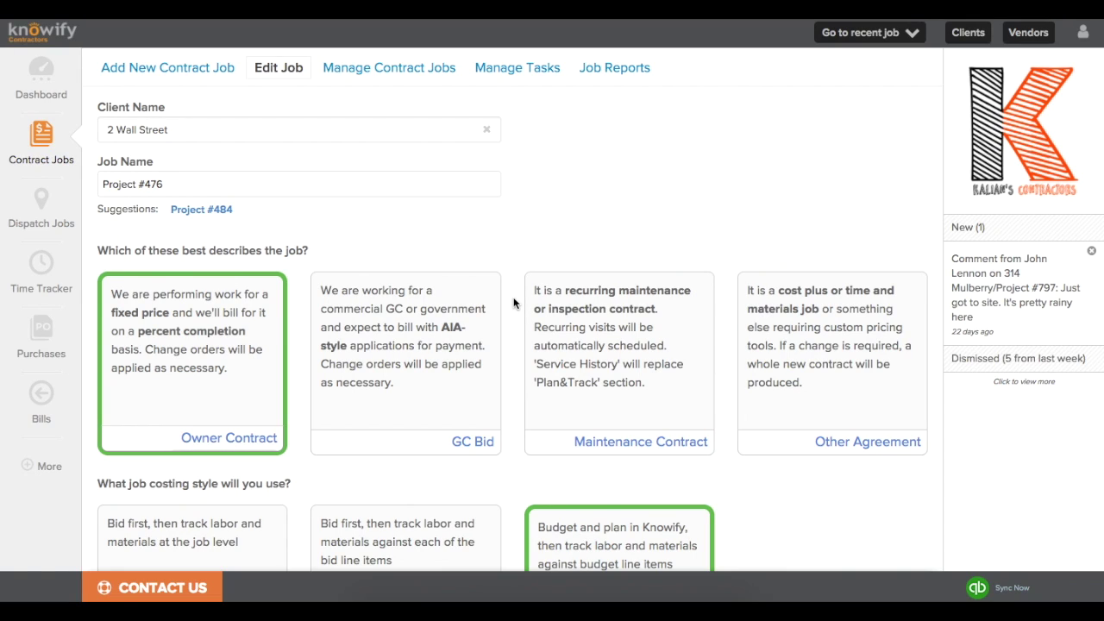
Save Project #476's job type and costing settings and bring up the Import Phases into Plan dialog
{"action": "scroll", "coordinate": [513, 297], "scroll_direction": "down", "scroll_amount": 5}
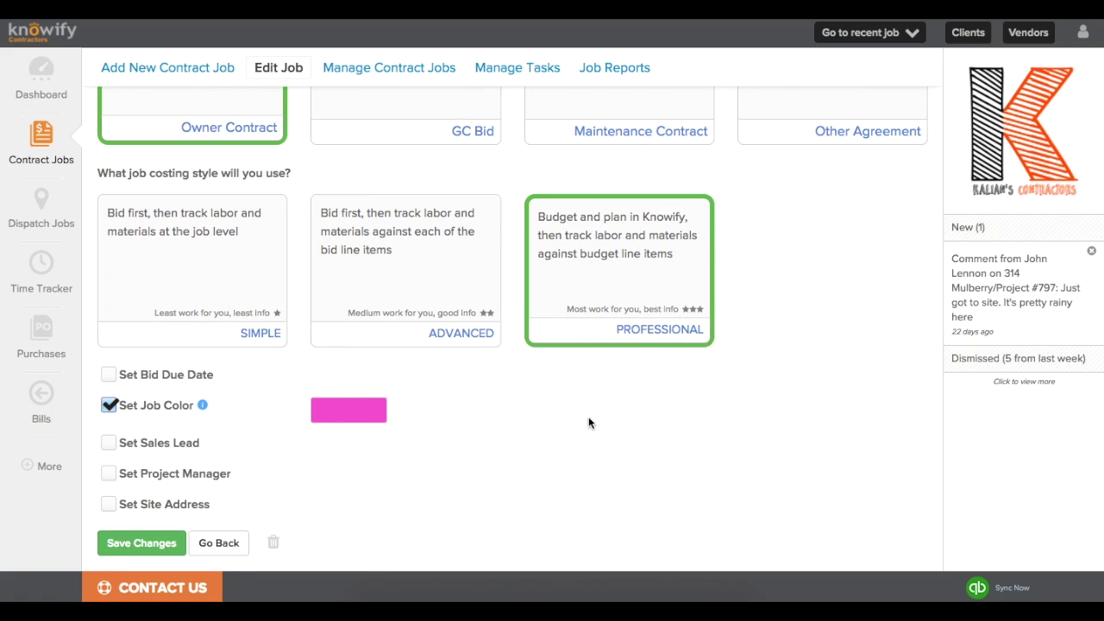
{"action": "left_click", "coordinate": [163, 550]}
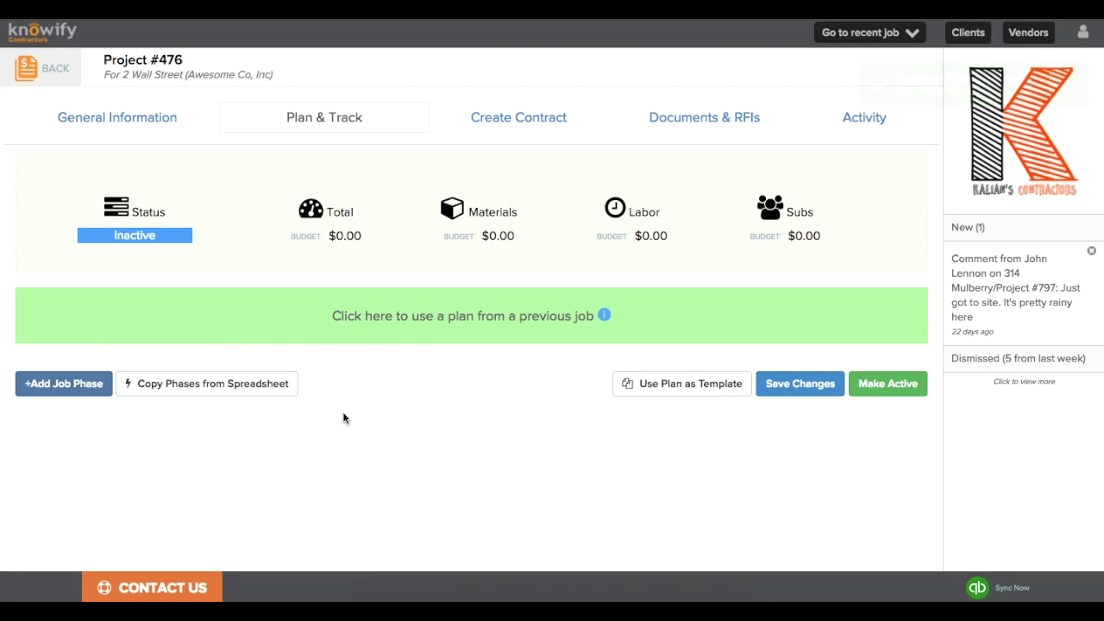
{"action": "left_click", "coordinate": [189, 396]}
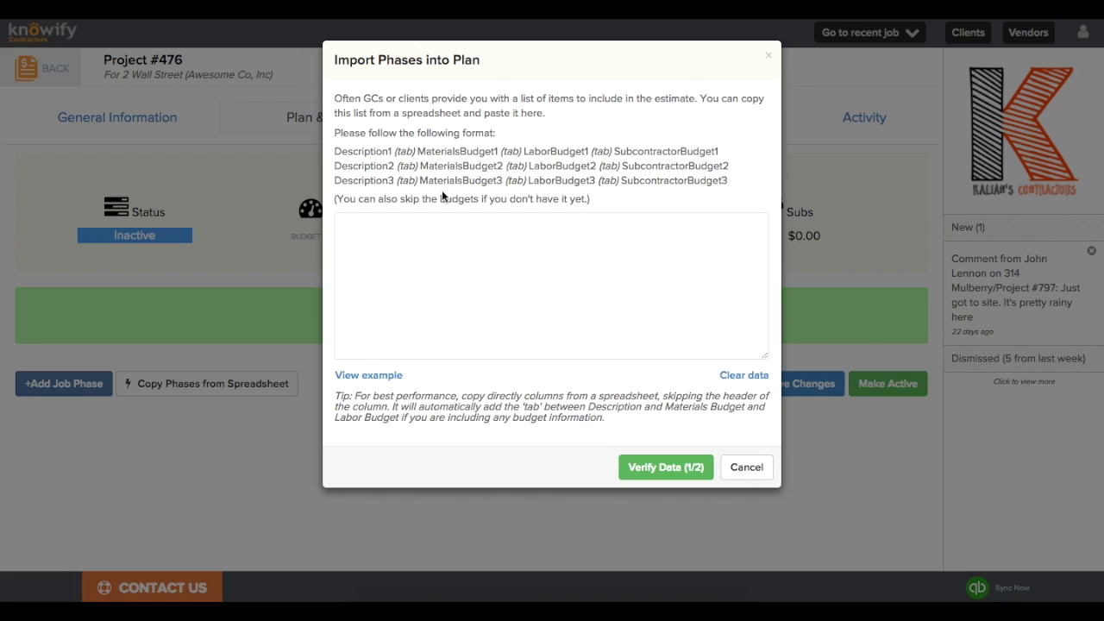
{"action": "left_click_drag", "start_coordinate": [335, 152], "coordinate": [722, 147]}
Point out the Phase Name, Materials, Labor and Subcontractor Budget columns A–D in the sheet
{"action": "left_click", "coordinate": [722, 148]}
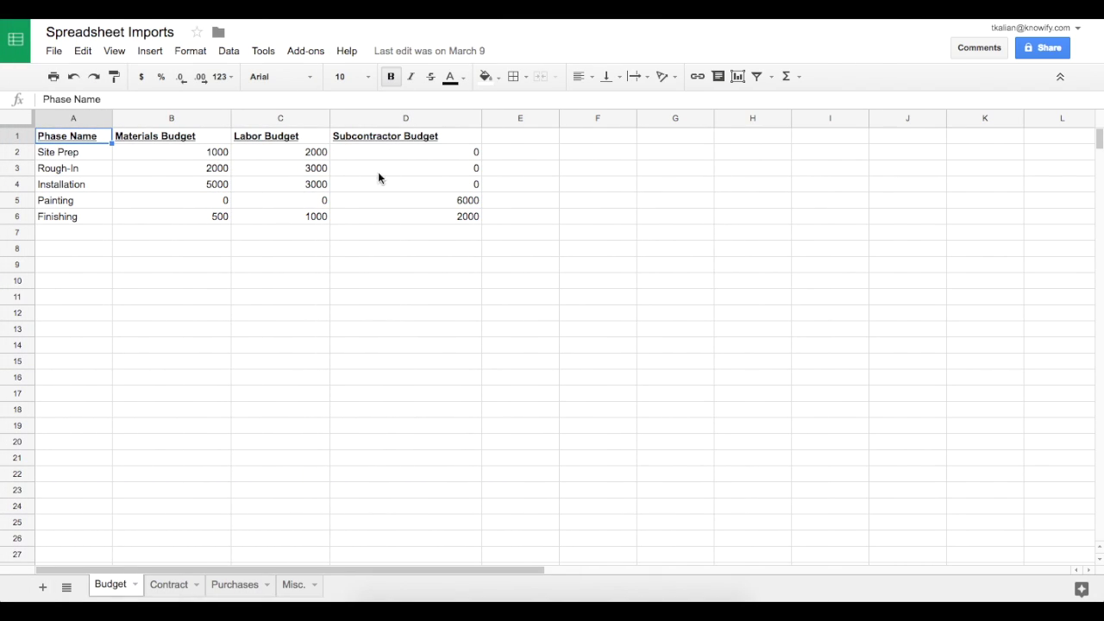
{"action": "left_click", "coordinate": [91, 118]}
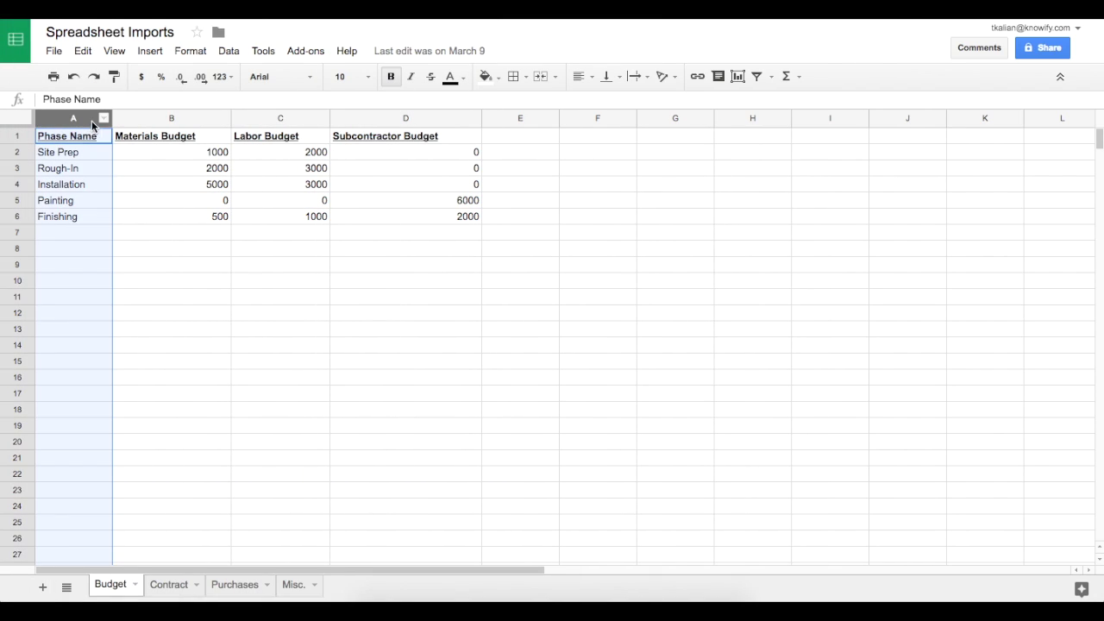
{"action": "left_click", "coordinate": [156, 115]}
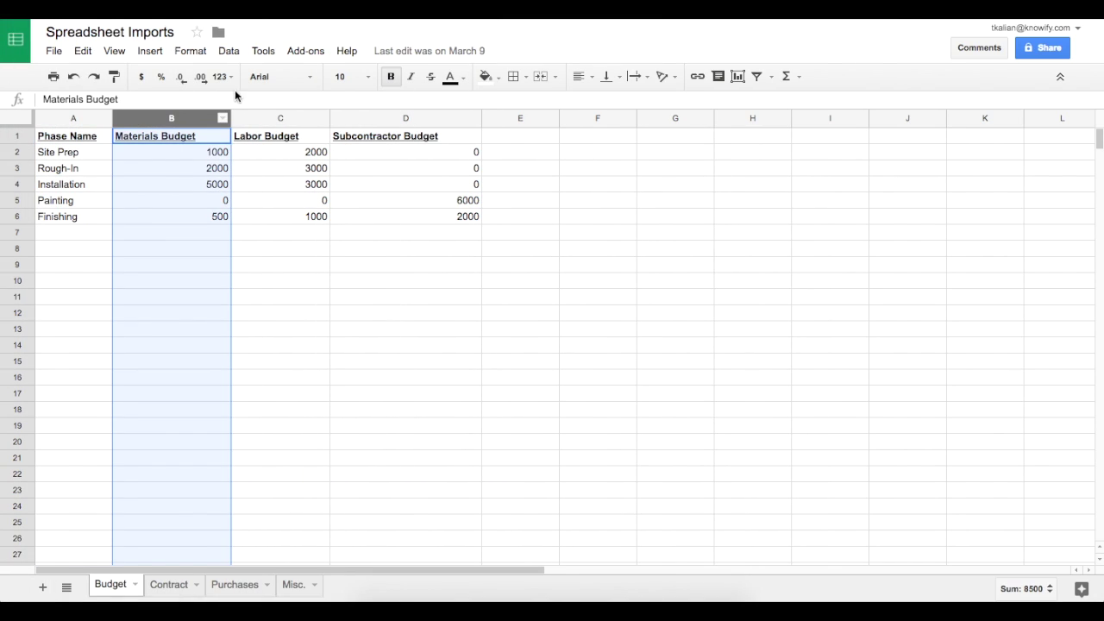
{"action": "left_click", "coordinate": [284, 118]}
{"action": "left_click", "coordinate": [384, 118]}
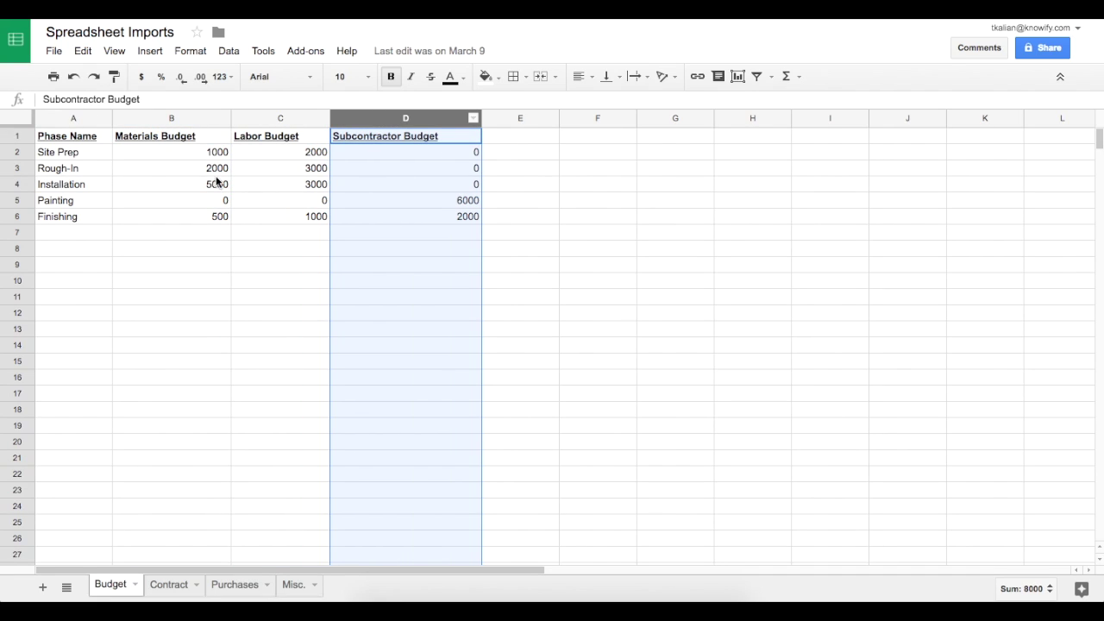
Copy the five phase rows A2:D6 without the header row
{"action": "left_click", "coordinate": [81, 153]}
{"action": "left_click_drag", "start_coordinate": [81, 154], "coordinate": [385, 216]}
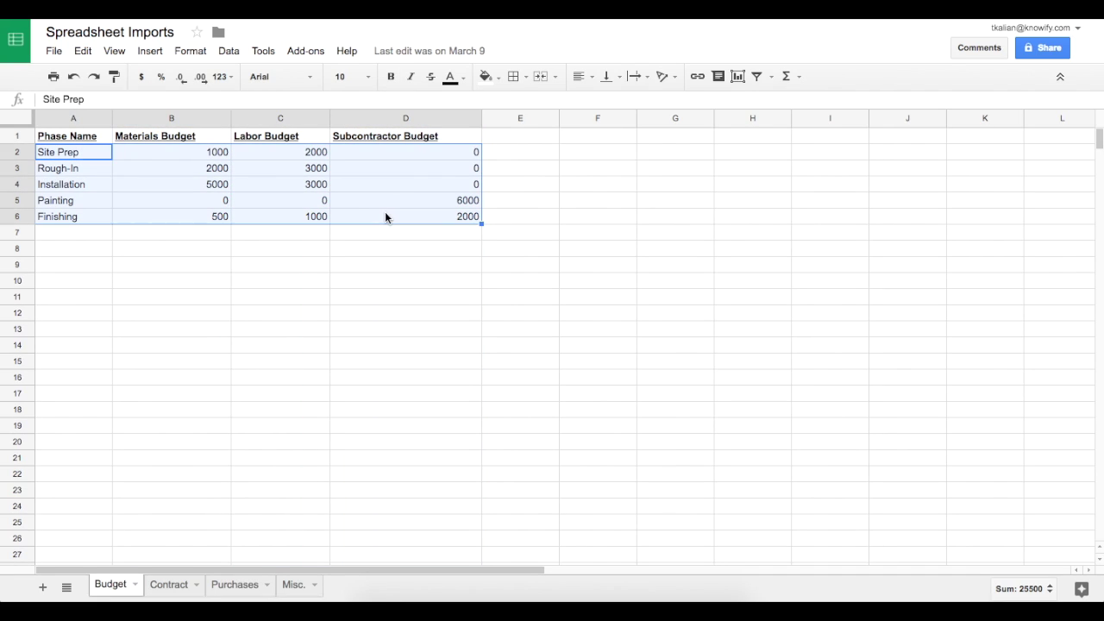
{"action": "right_click", "coordinate": [385, 217]}
{"action": "left_click", "coordinate": [403, 252]}
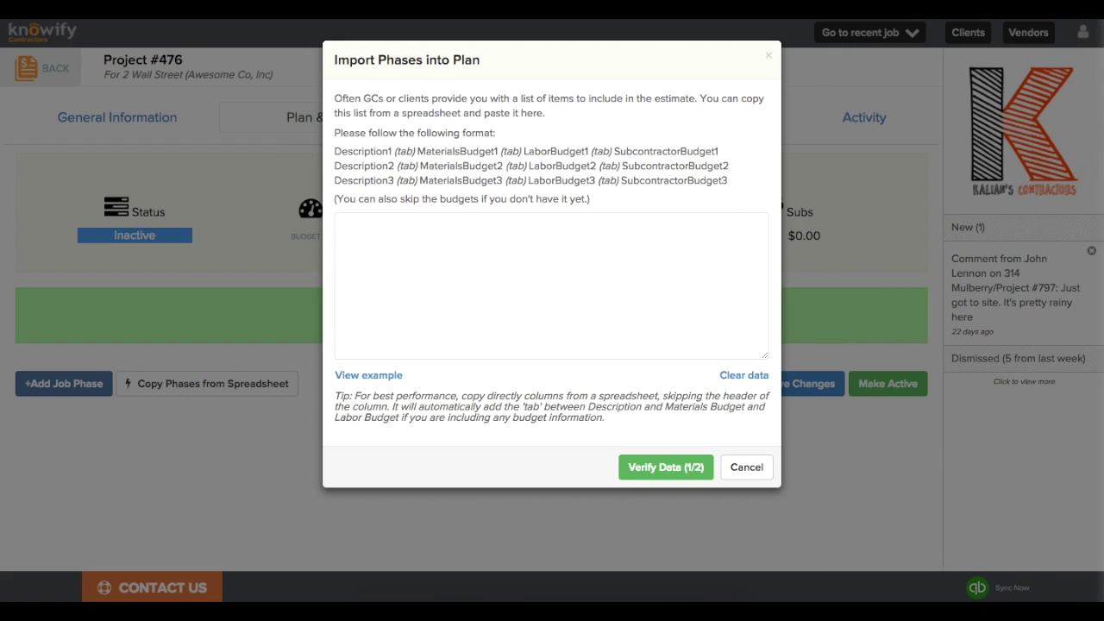
{"action": "left_click", "coordinate": [426, 238]}
Paste, verify and import the five phases, giving a $25,500.00 plan budget
{"action": "right_click", "coordinate": [428, 237]}
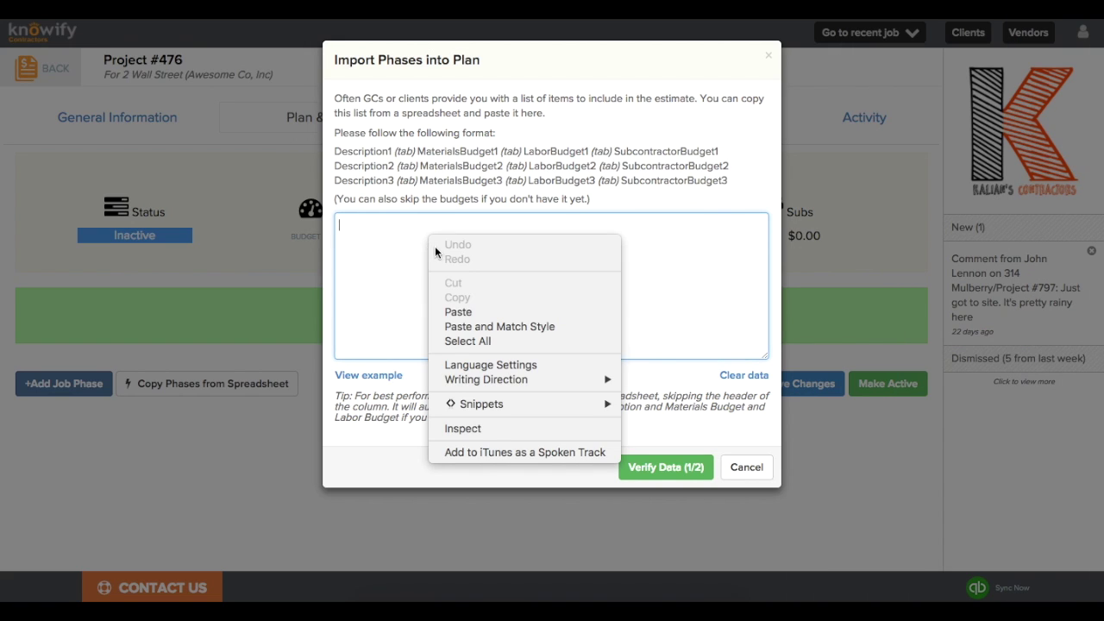
{"action": "left_click", "coordinate": [467, 315]}
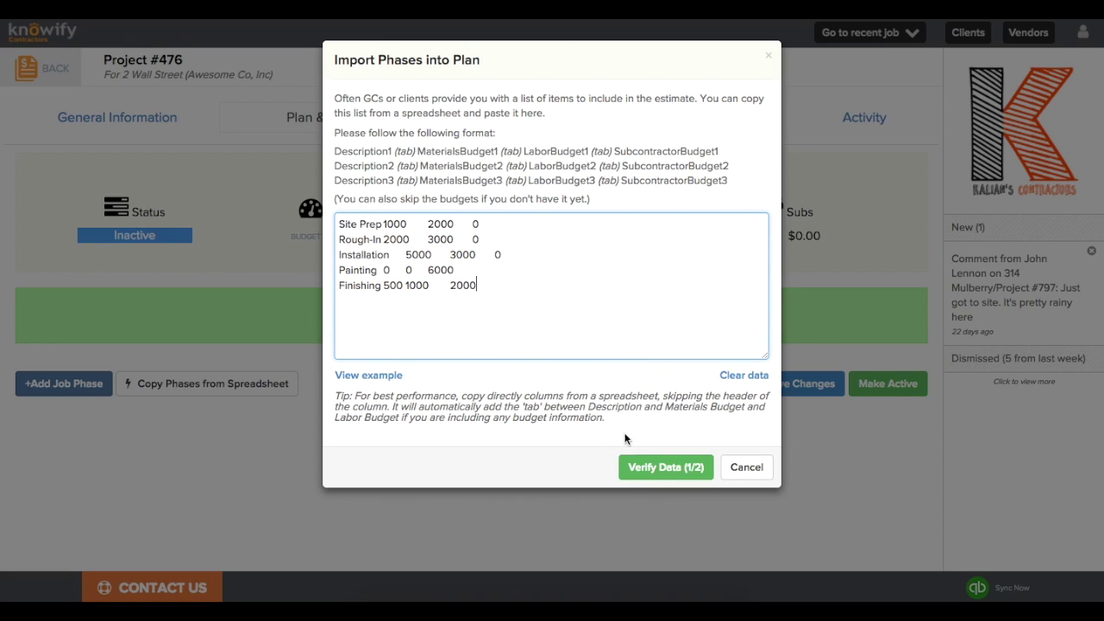
{"action": "left_click", "coordinate": [656, 466]}
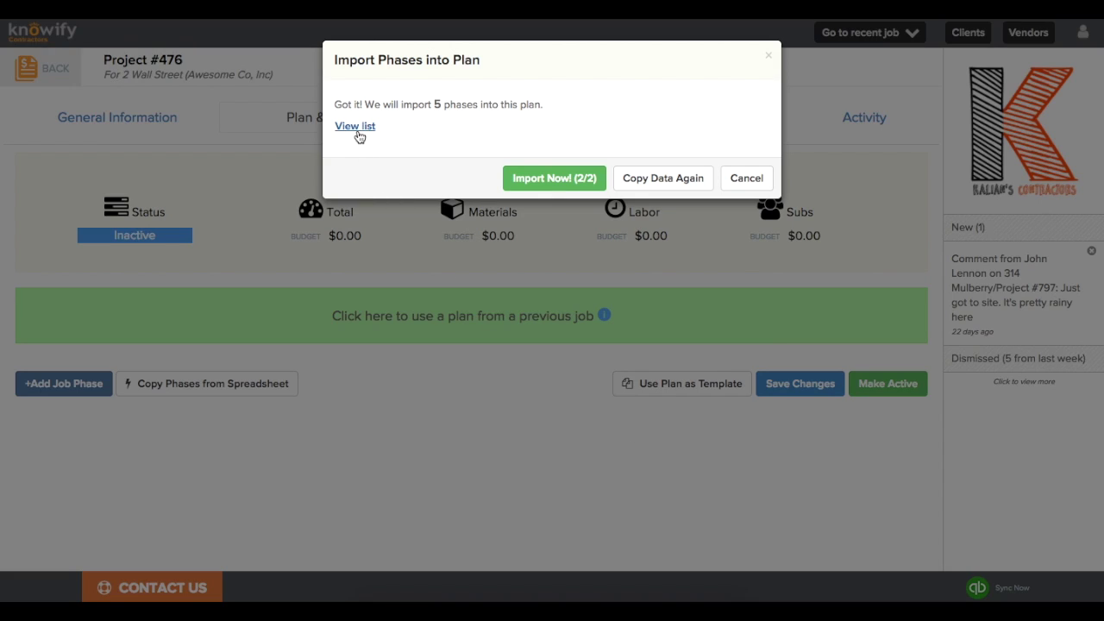
{"action": "left_click", "coordinate": [357, 128]}
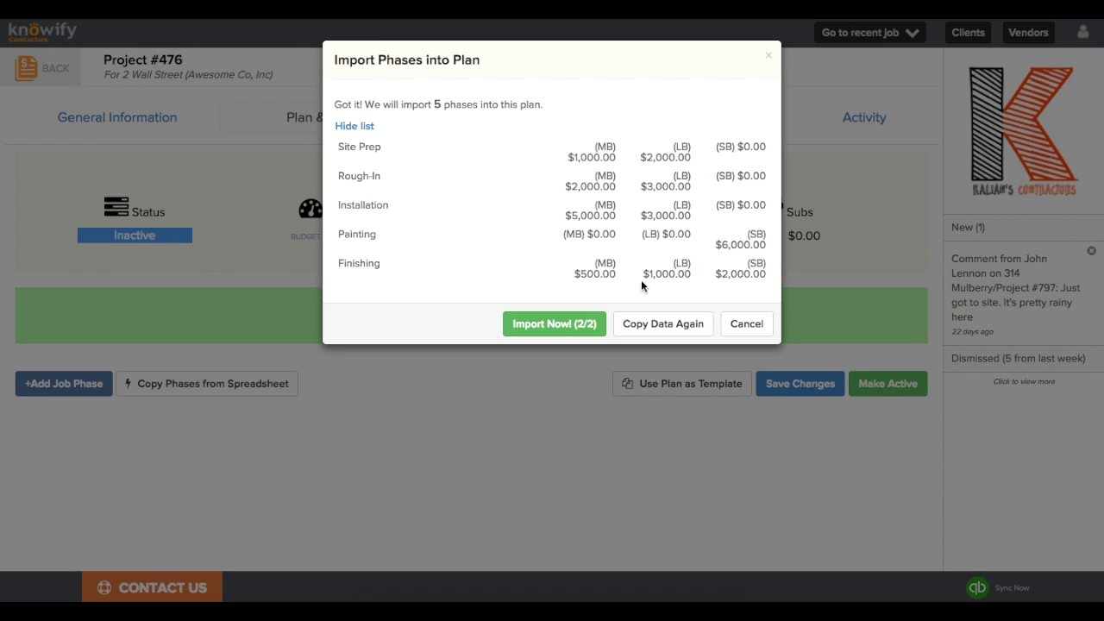
{"action": "left_click", "coordinate": [553, 330]}
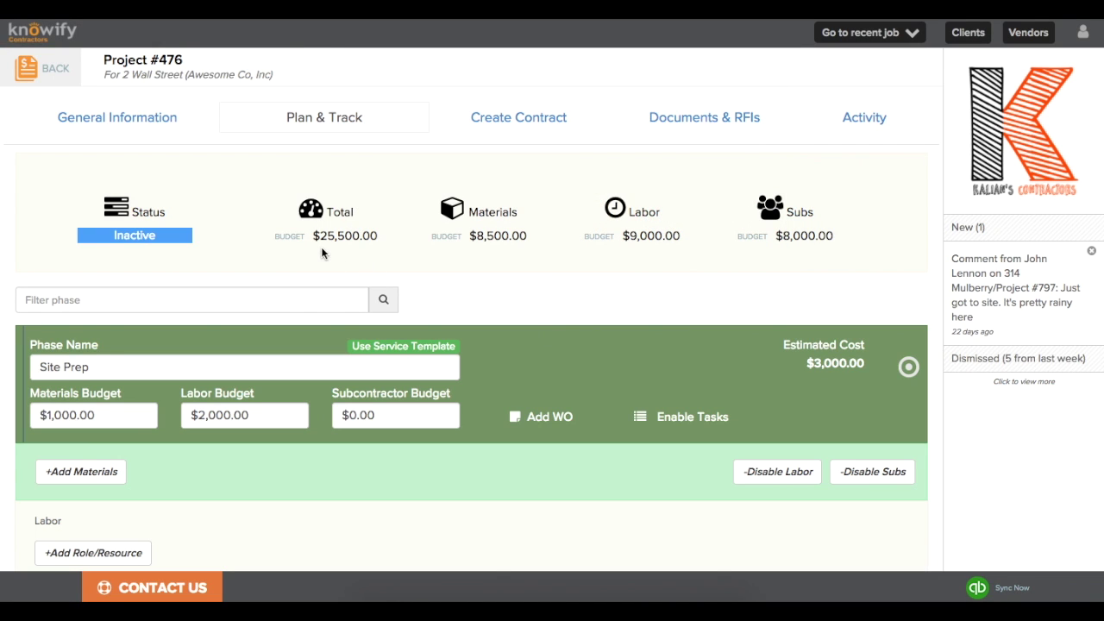
Disable subcontractor costs on the Rough-In phase of the plan
{"action": "scroll", "coordinate": [585, 256], "scroll_direction": "down", "scroll_amount": 2}
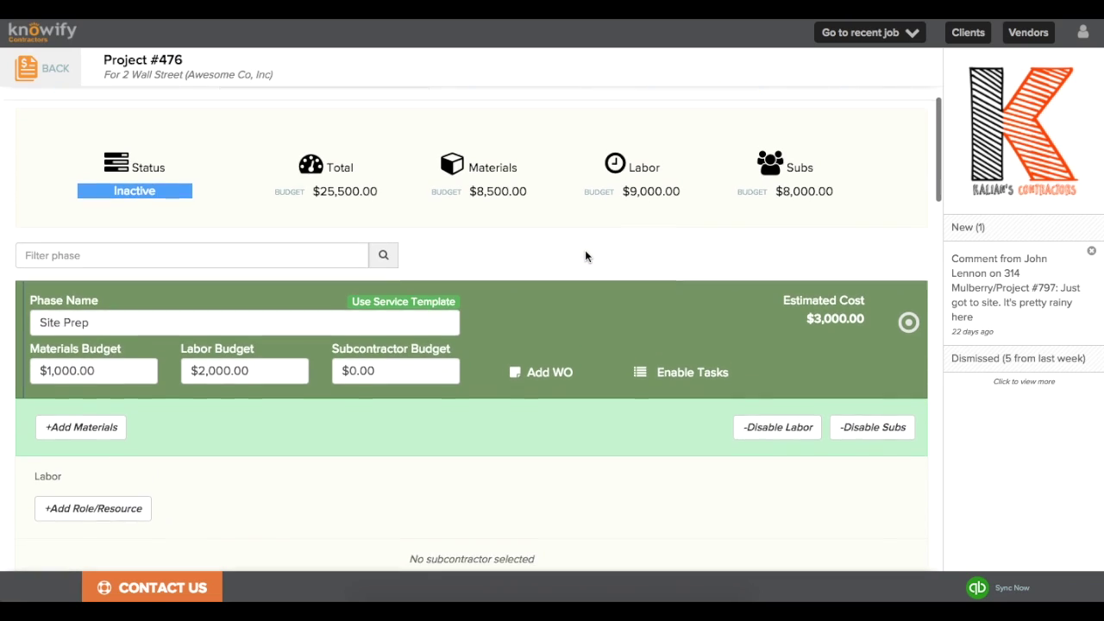
{"action": "scroll", "coordinate": [585, 255], "scroll_direction": "down", "scroll_amount": 3}
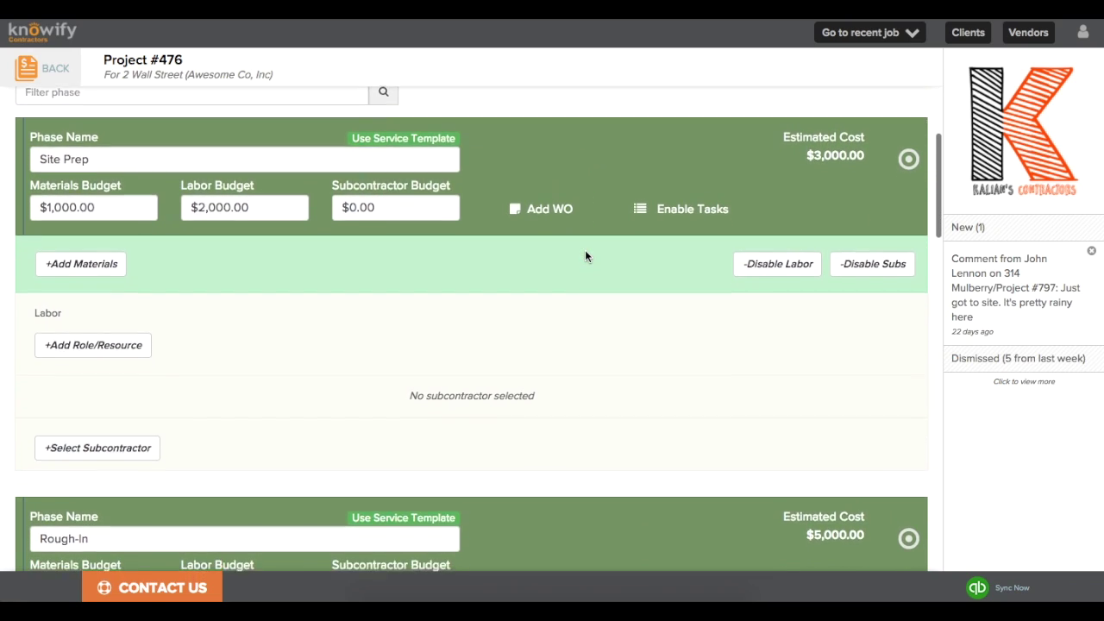
{"action": "scroll", "coordinate": [584, 256], "scroll_direction": "down", "scroll_amount": 3}
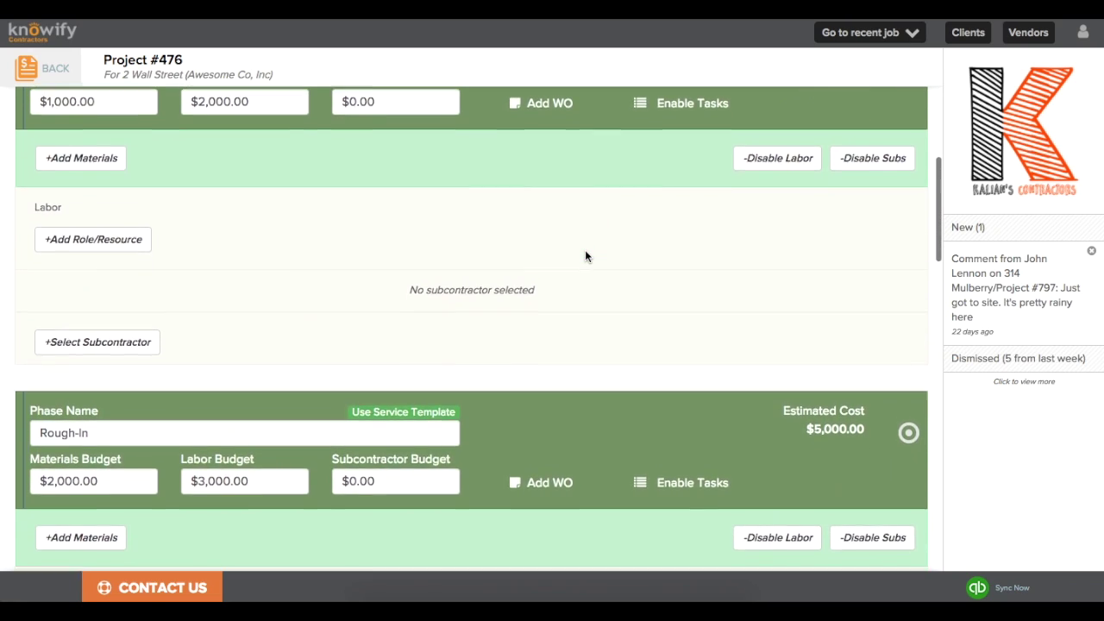
{"action": "scroll", "coordinate": [585, 256], "scroll_direction": "down", "scroll_amount": 3}
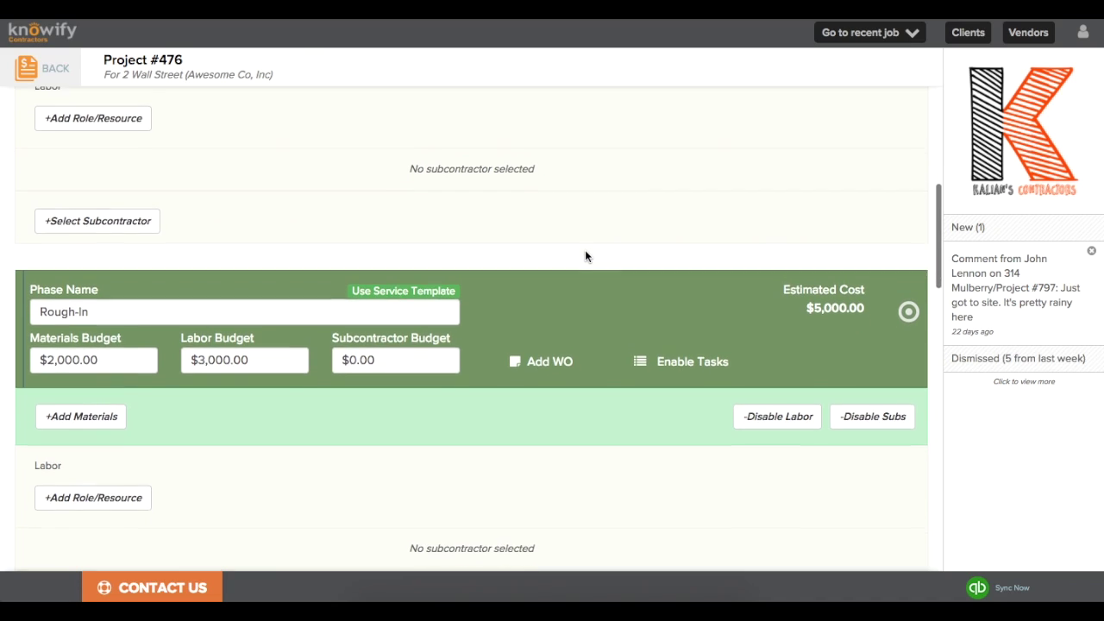
{"action": "scroll", "coordinate": [585, 256], "scroll_direction": "down", "scroll_amount": 2}
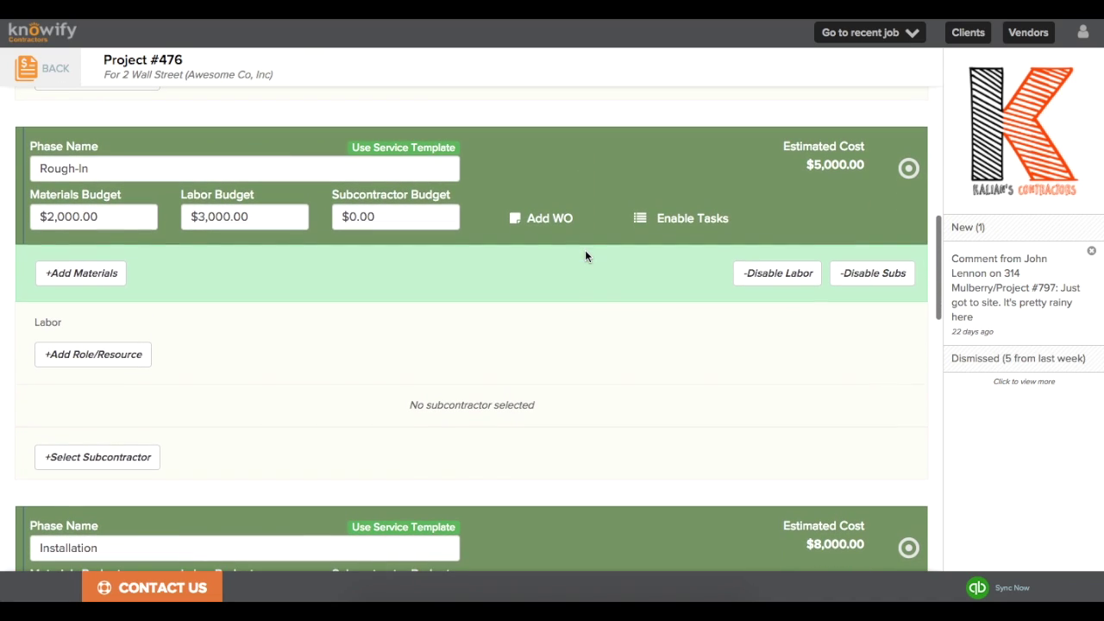
{"action": "left_click", "coordinate": [874, 272]}
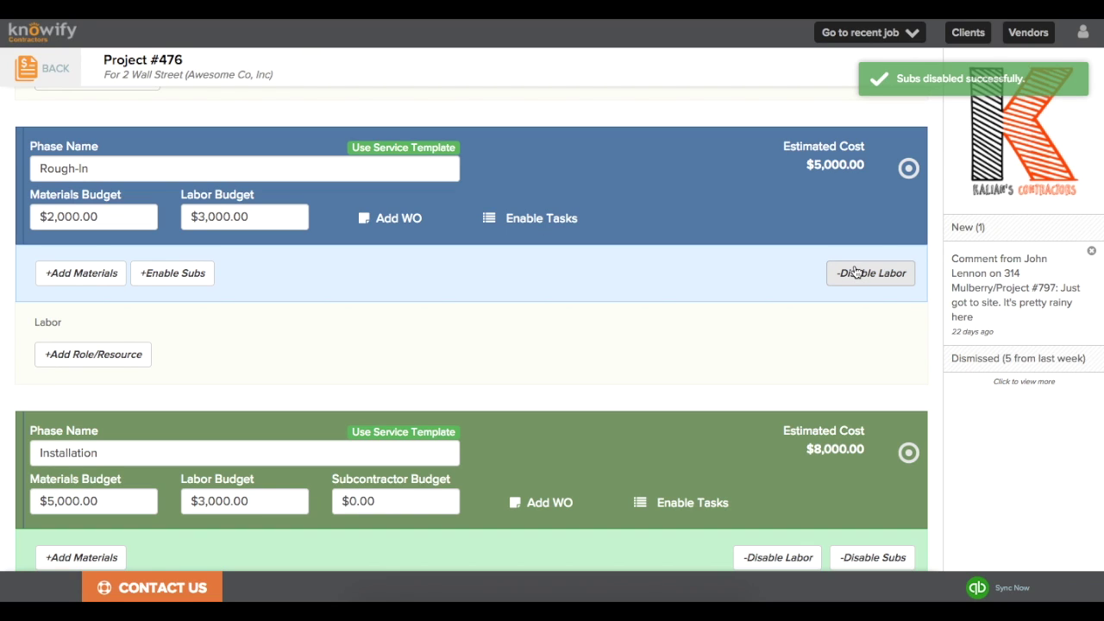
{"action": "scroll", "coordinate": [854, 273], "scroll_direction": "down", "scroll_amount": 6}
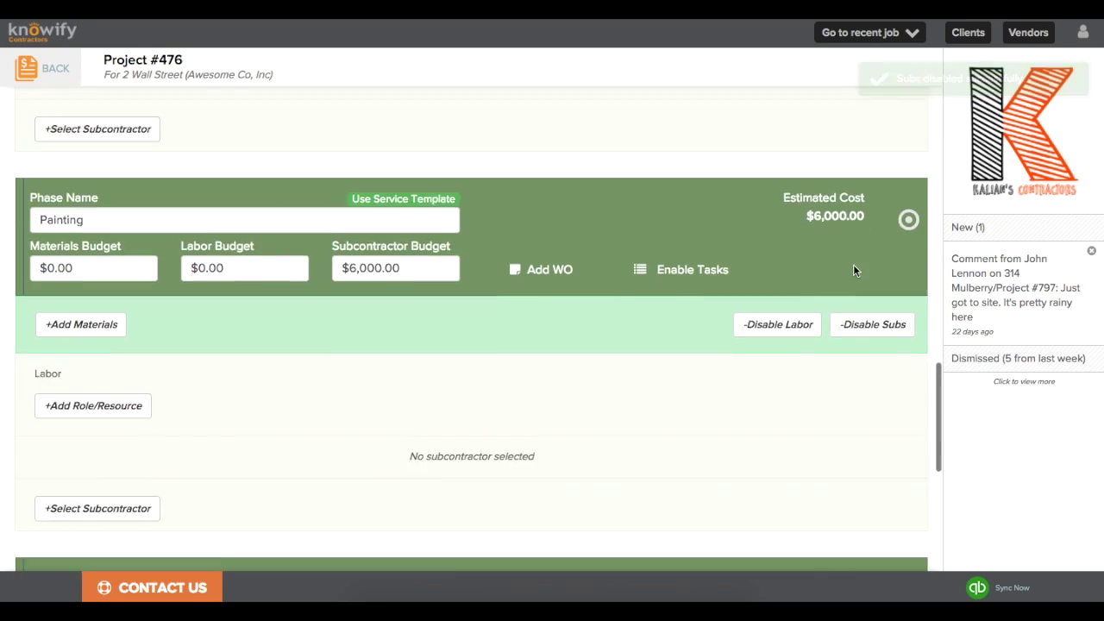
{"action": "scroll", "coordinate": [858, 362], "scroll_direction": "down", "scroll_amount": 5}
Save the plan and start an Owner Contract bid set to disregard plan phases
{"action": "left_click", "coordinate": [810, 527]}
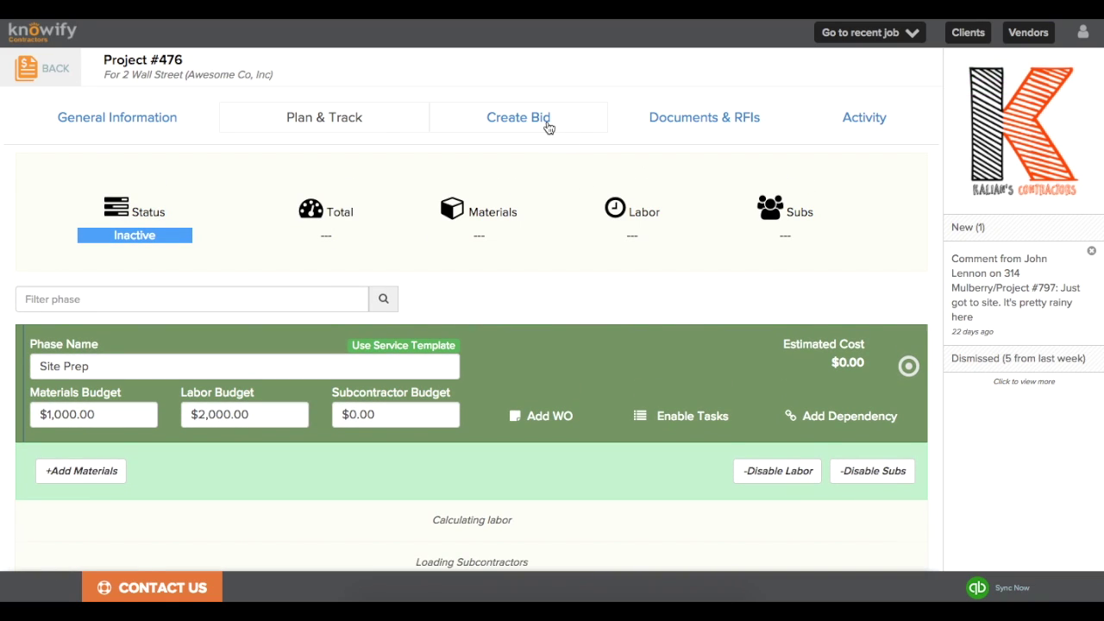
{"action": "left_click", "coordinate": [547, 126]}
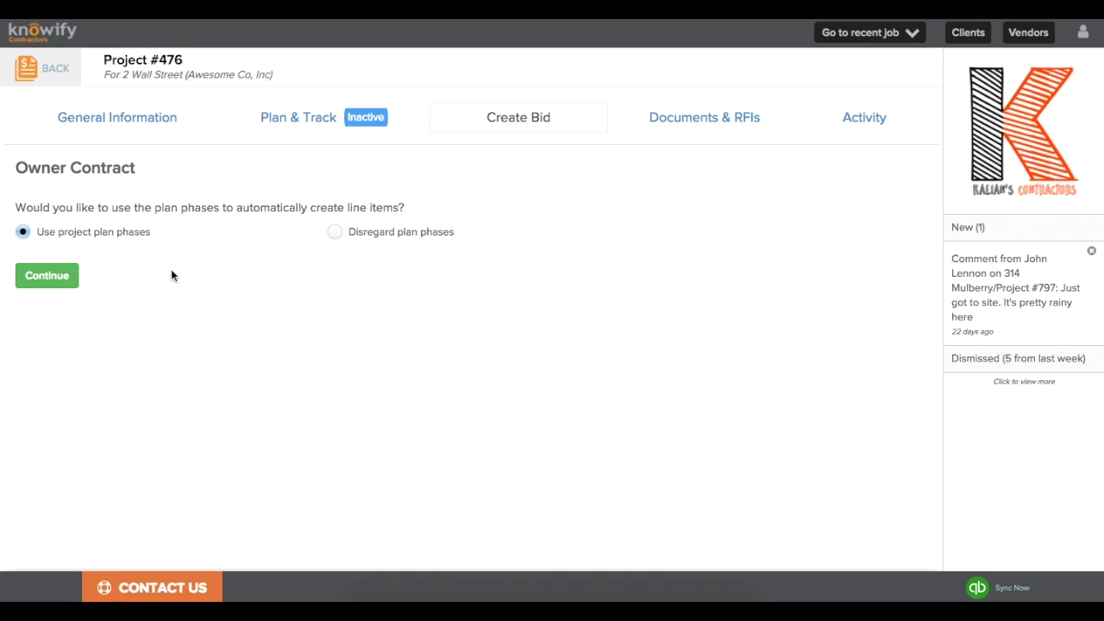
{"action": "left_click", "coordinate": [335, 233]}
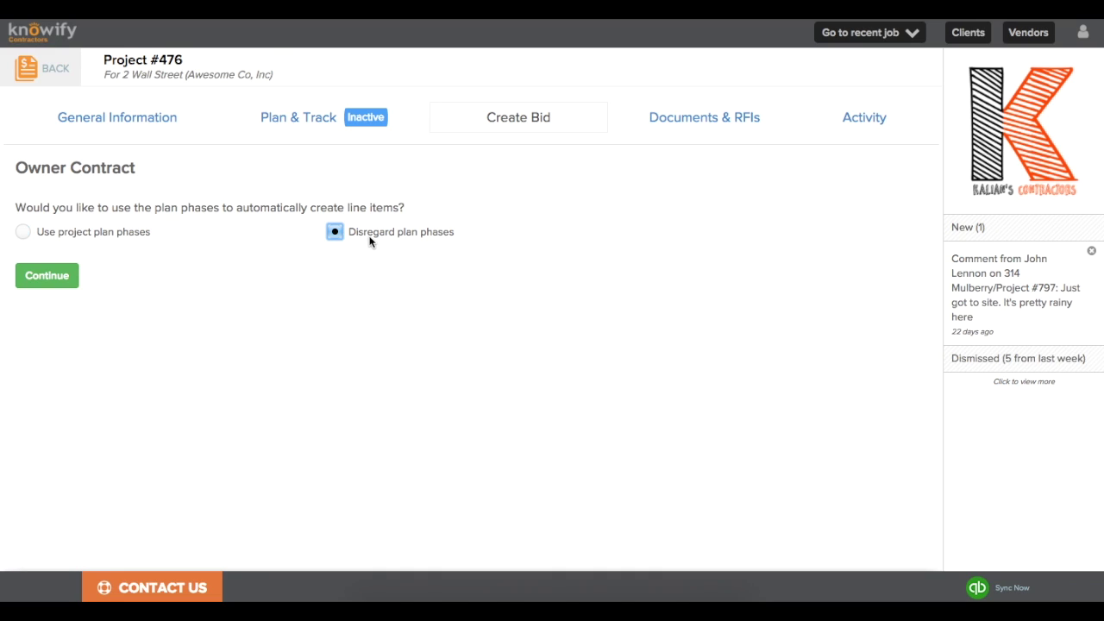
{"action": "left_click", "coordinate": [67, 280]}
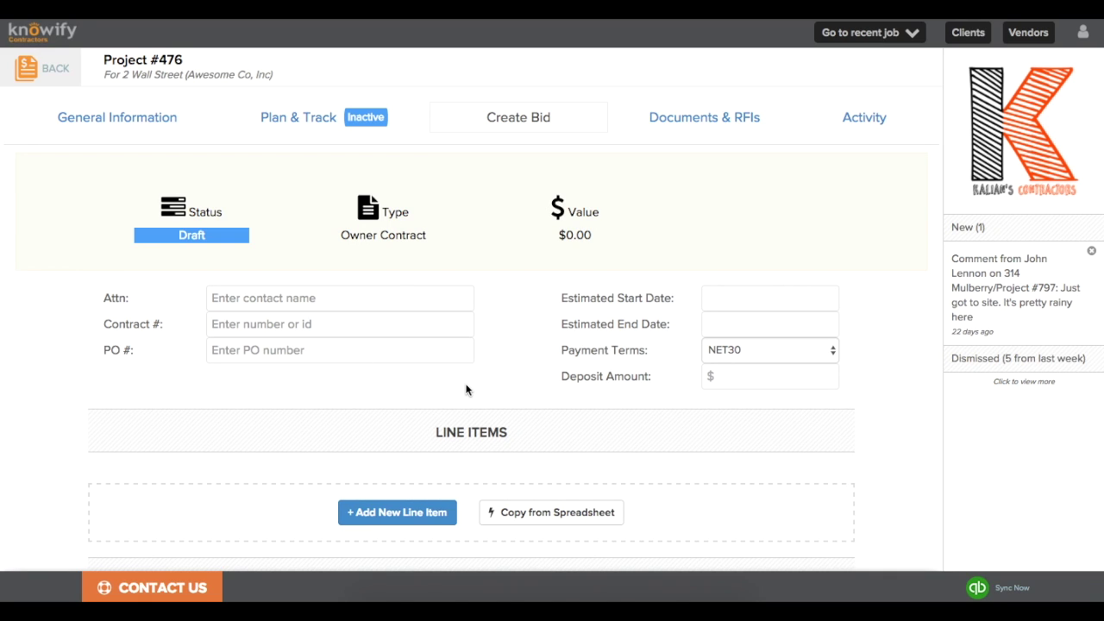
{"action": "scroll", "coordinate": [466, 389], "scroll_direction": "down", "scroll_amount": 2}
{"action": "scroll", "coordinate": [465, 390], "scroll_direction": "down", "scroll_amount": 2}
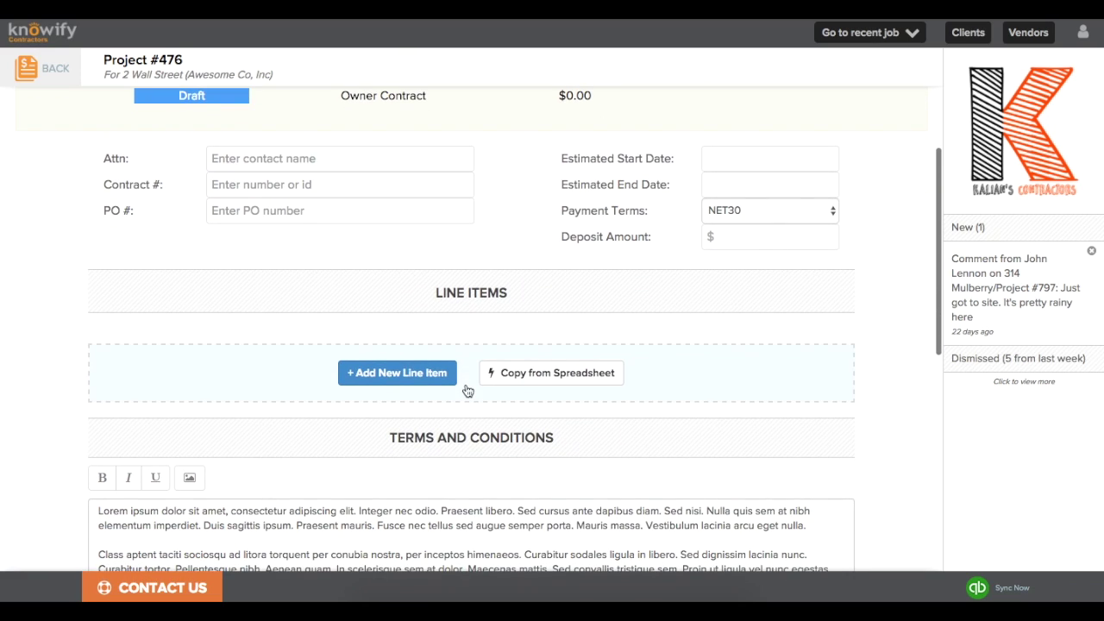
{"action": "left_click", "coordinate": [529, 386]}
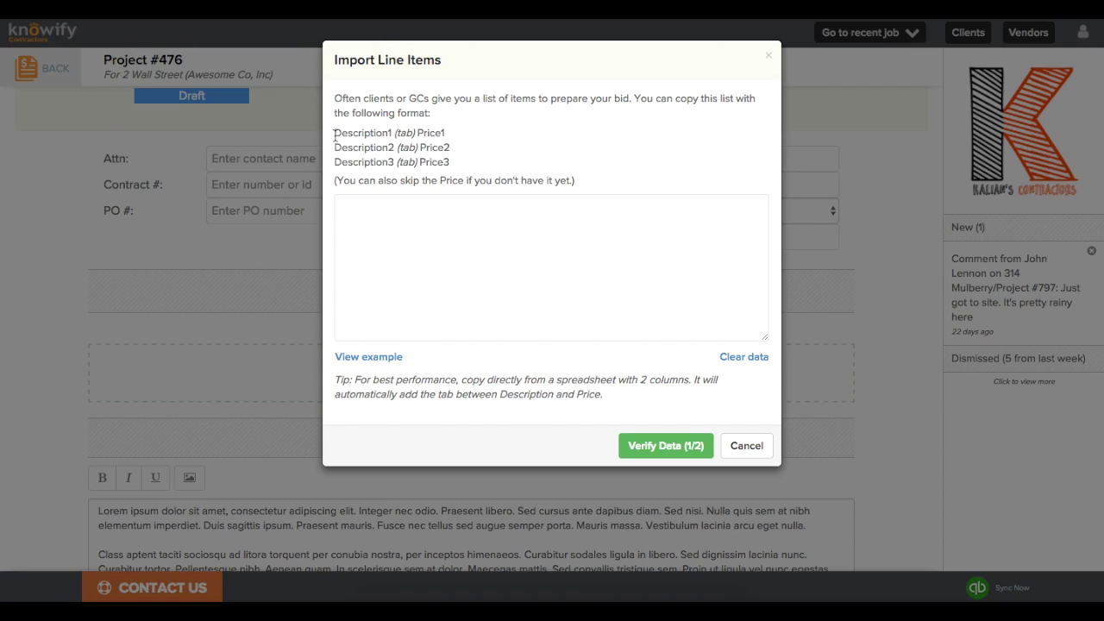
Highlight the description and price parts of the required line-item format
{"action": "left_click_drag", "start_coordinate": [334, 134], "coordinate": [448, 138]}
{"action": "left_click", "coordinate": [452, 173]}
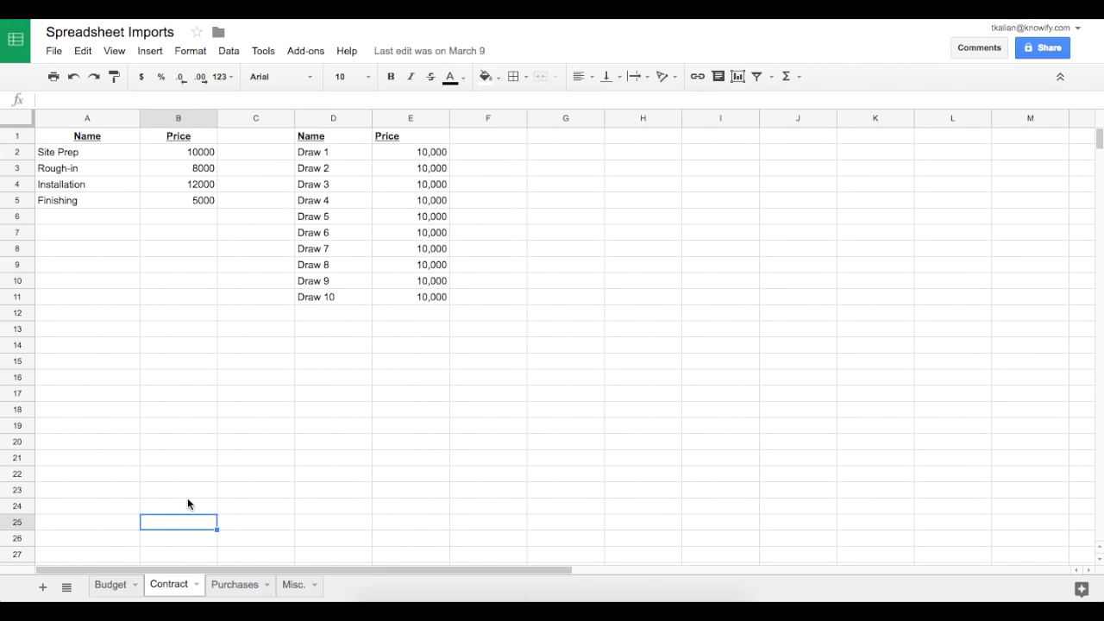
Select the Site Prep to Finishing names and prices (A2:B5) on the Contract sheet, skipping the draws
{"action": "mouse_move", "coordinate": [313, 153]}
{"action": "left_mouse_down"}
{"action": "mouse_move", "coordinate": [383, 163]}
{"action": "mouse_move", "coordinate": [414, 187]}
{"action": "mouse_move", "coordinate": [414, 296]}
{"action": "left_mouse_up"}
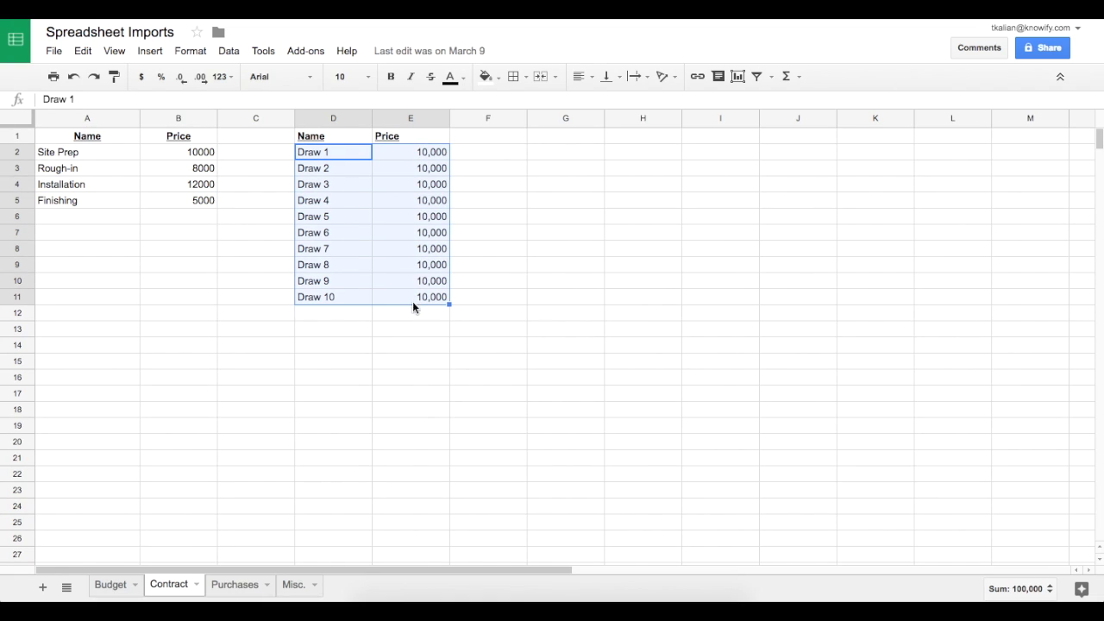
{"action": "left_click", "coordinate": [377, 328]}
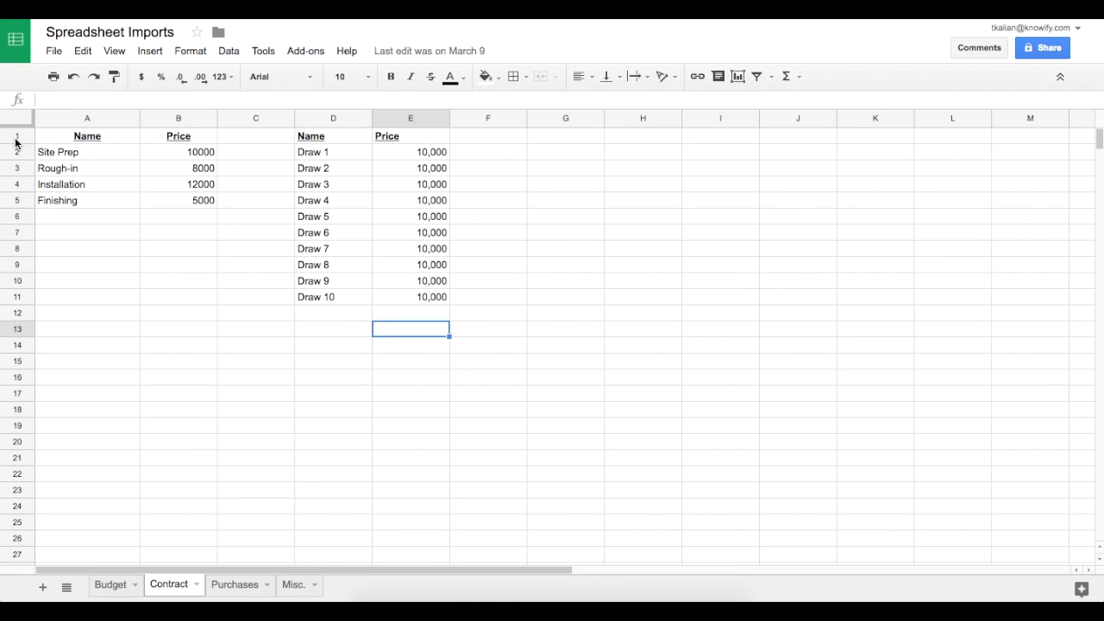
{"action": "left_click_drag", "start_coordinate": [47, 151], "coordinate": [149, 207]}
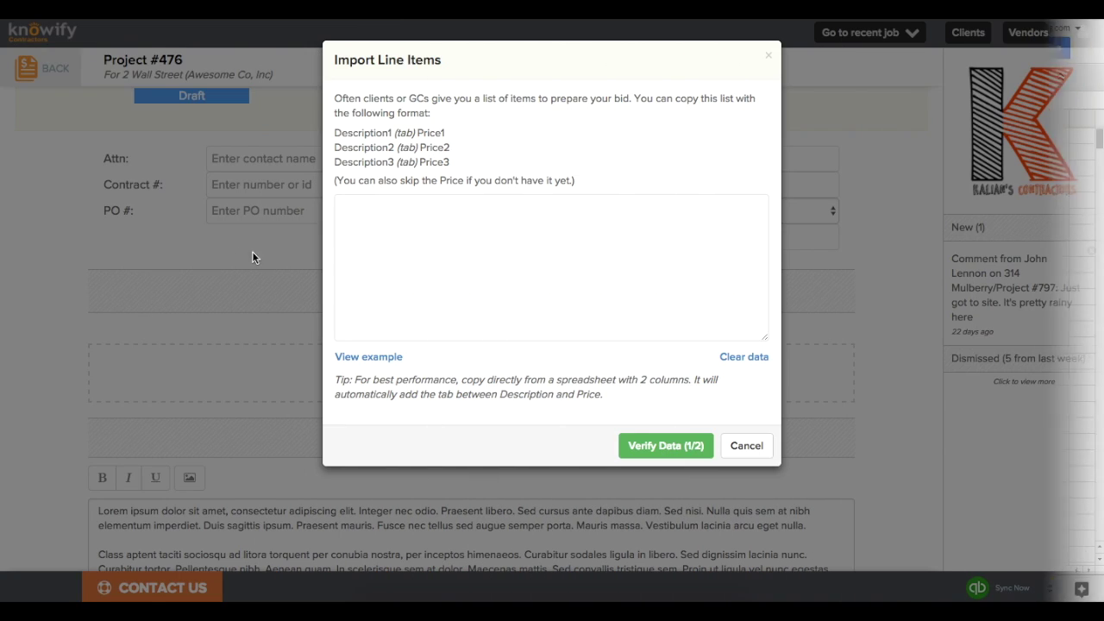
{"action": "left_click", "coordinate": [395, 253]}
Paste, verify and import the four contract line items totalling $35,000.00
{"action": "right_click", "coordinate": [395, 255]}
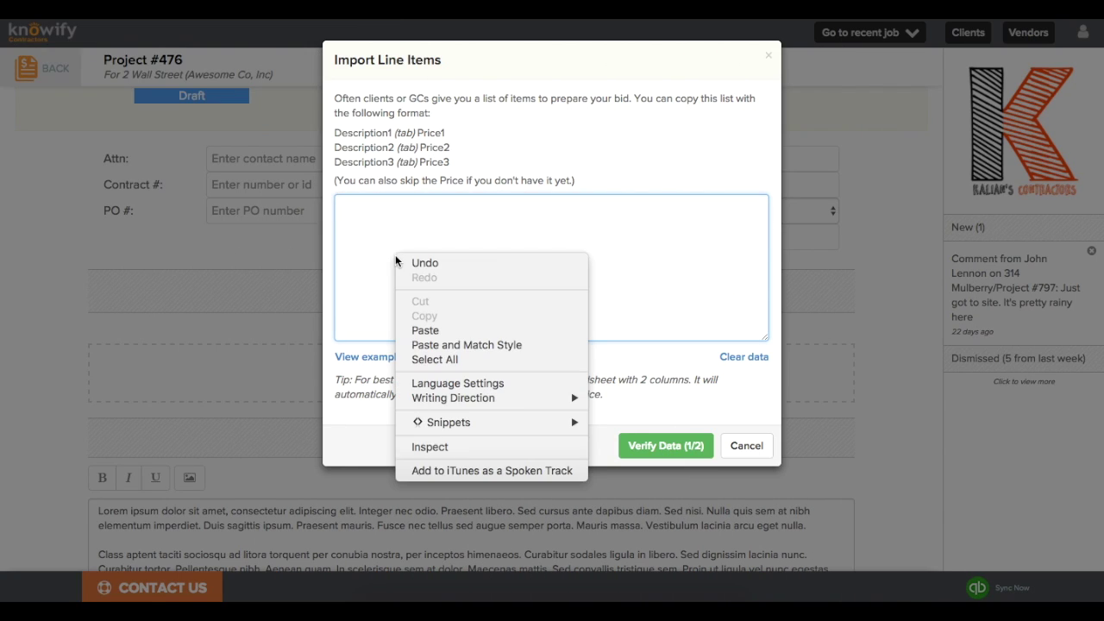
{"action": "left_click", "coordinate": [426, 330]}
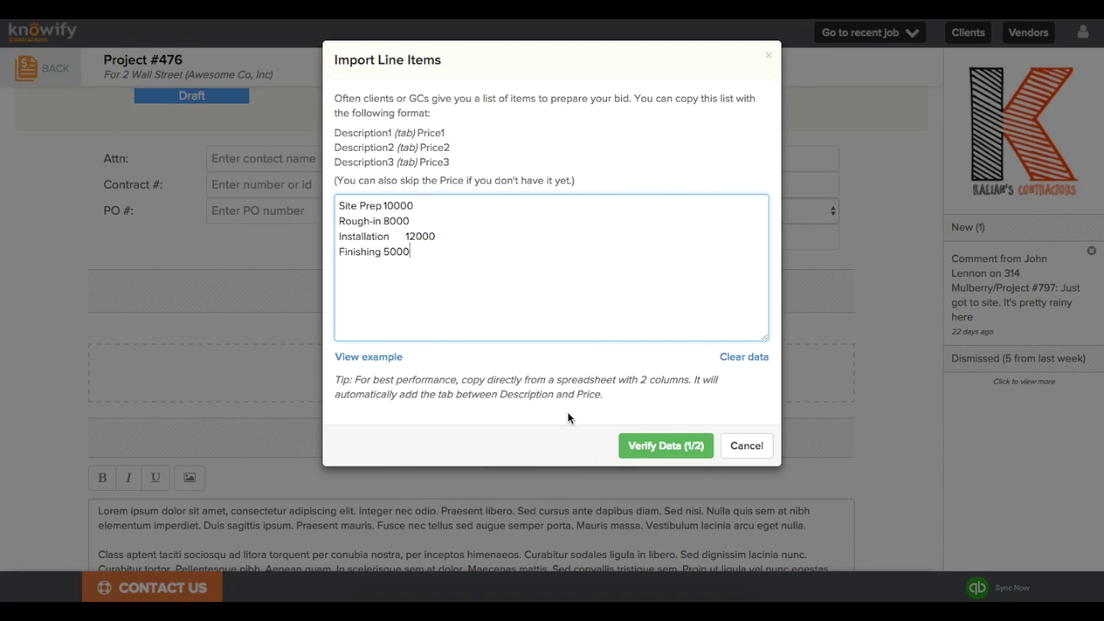
{"action": "left_click", "coordinate": [666, 445]}
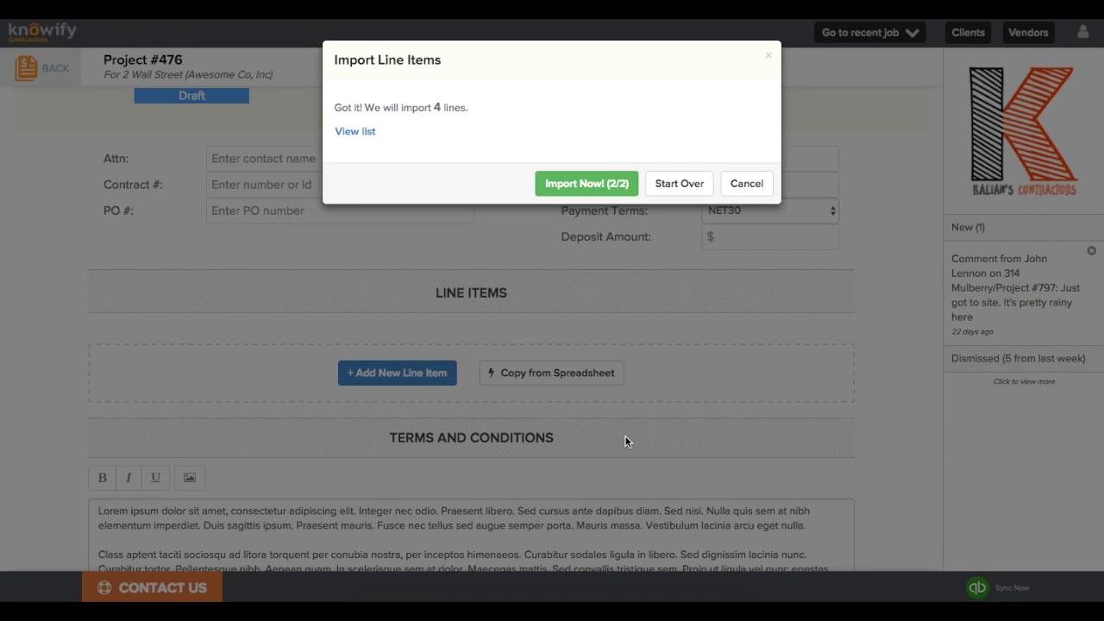
{"action": "left_click", "coordinate": [345, 133]}
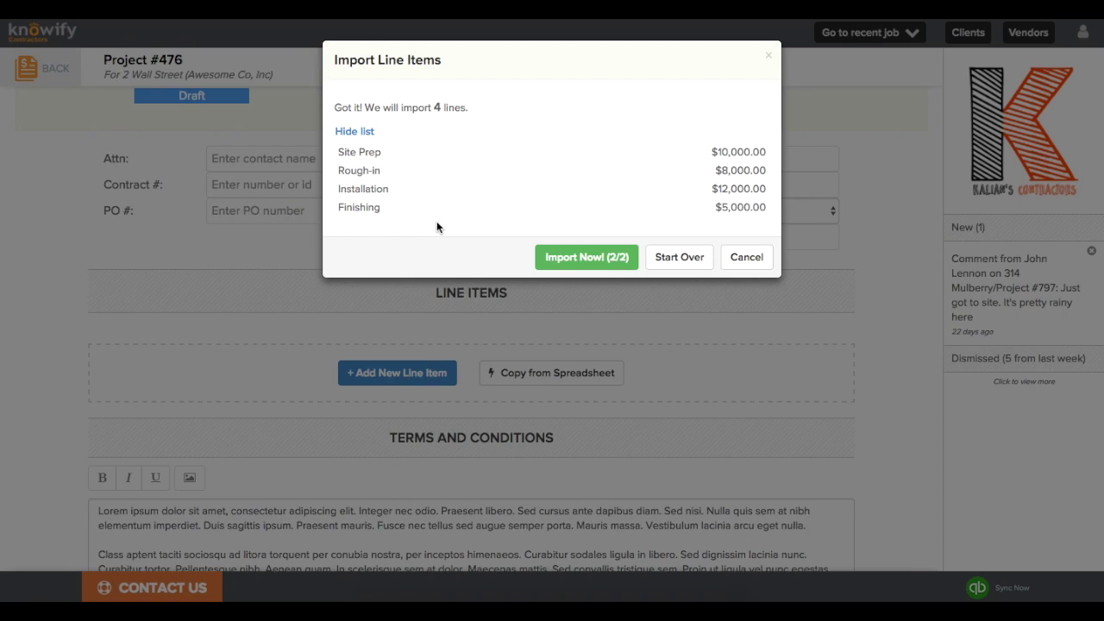
{"action": "left_click", "coordinate": [553, 261]}
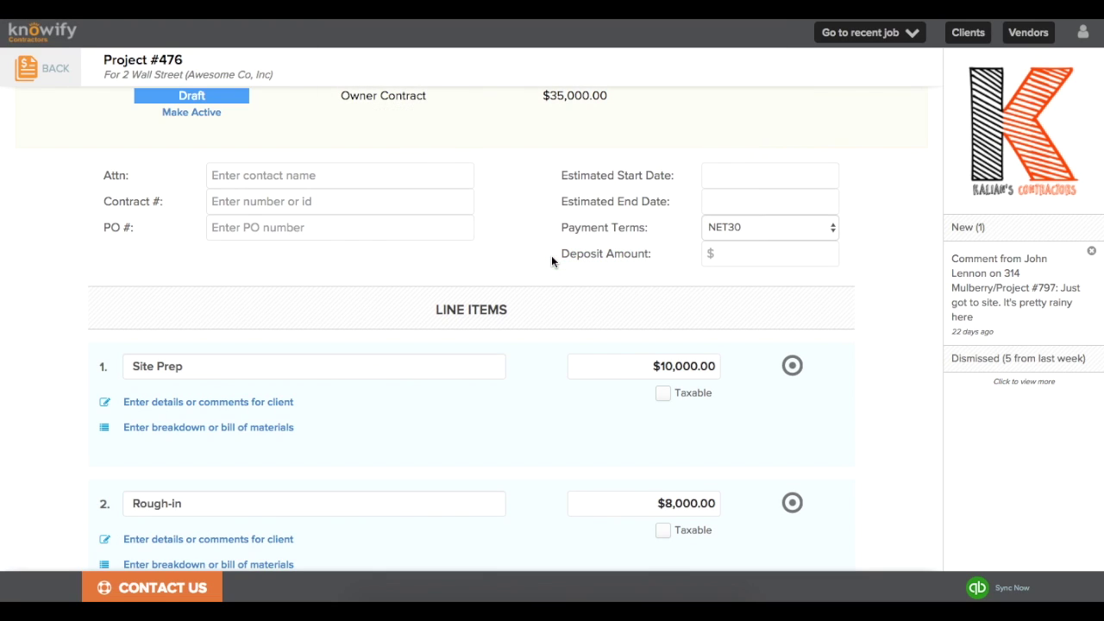
Save the contract as a draft and review the proposal preview
{"action": "scroll", "coordinate": [551, 255], "scroll_direction": "down", "scroll_amount": 3}
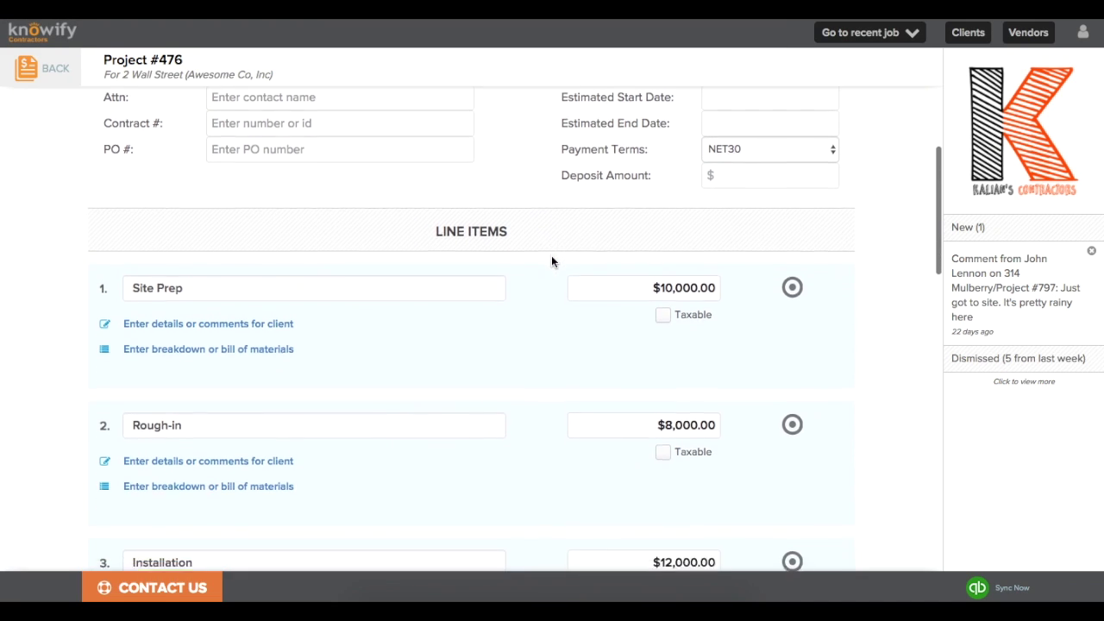
{"action": "scroll", "coordinate": [551, 256], "scroll_direction": "down", "scroll_amount": 5}
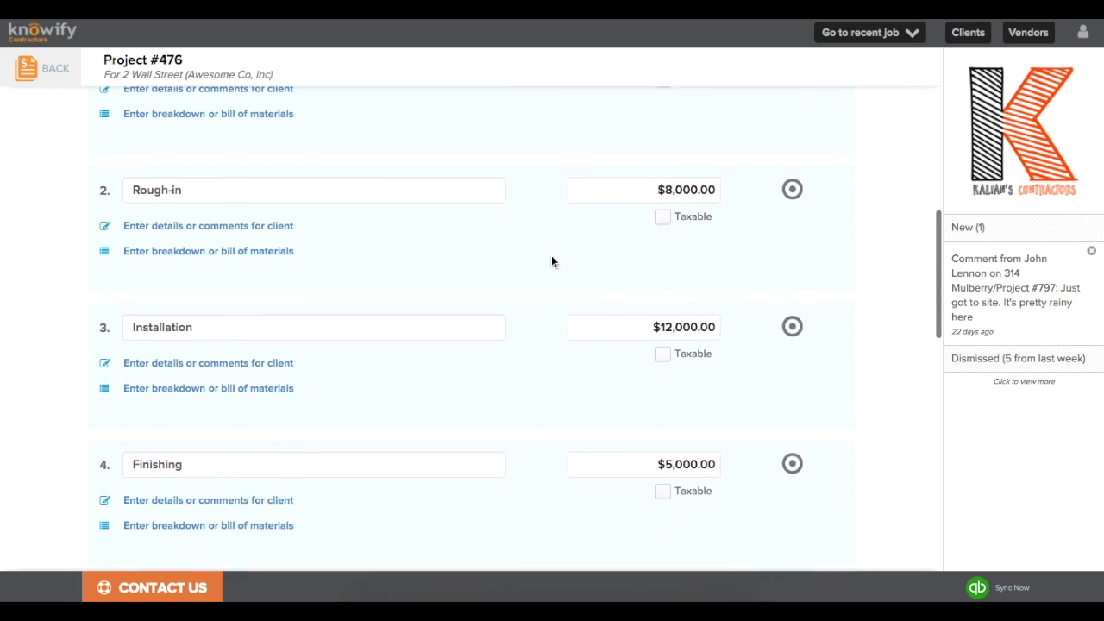
{"action": "scroll", "coordinate": [551, 256], "scroll_direction": "down", "scroll_amount": 15}
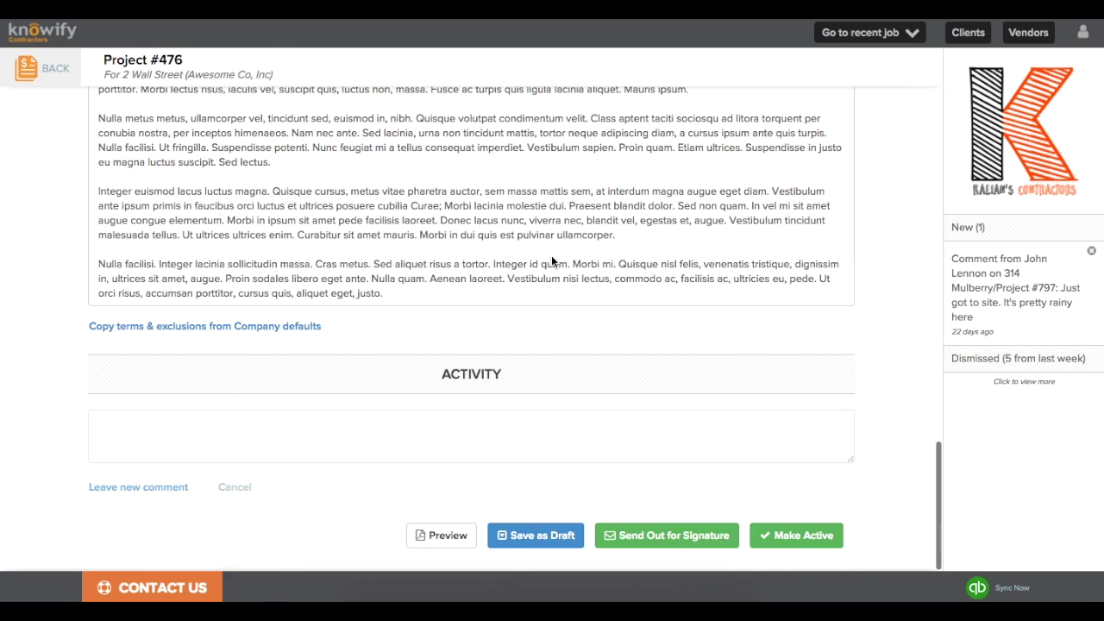
{"action": "left_click", "coordinate": [458, 539]}
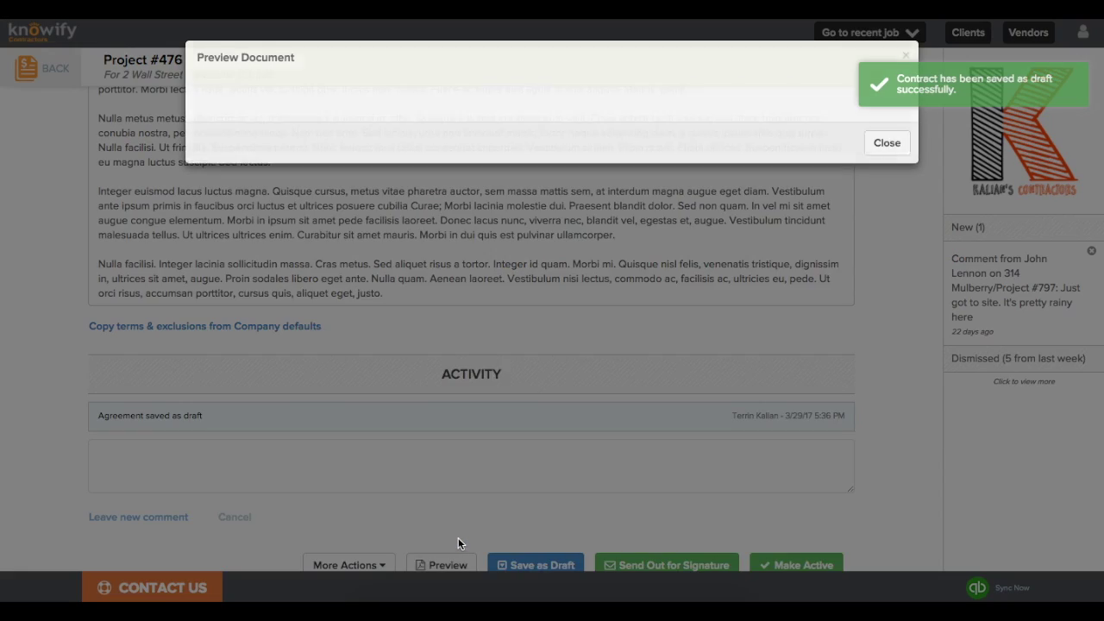
{"action": "scroll", "coordinate": [548, 281], "scroll_direction": "down", "scroll_amount": 5}
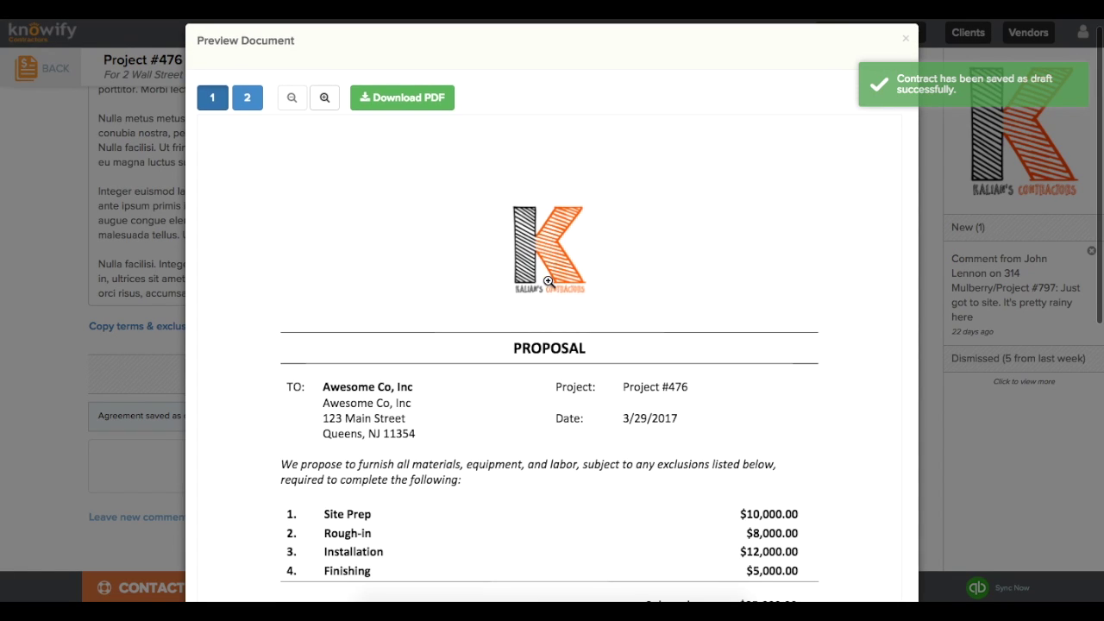
{"action": "scroll", "coordinate": [549, 281], "scroll_direction": "down", "scroll_amount": 3}
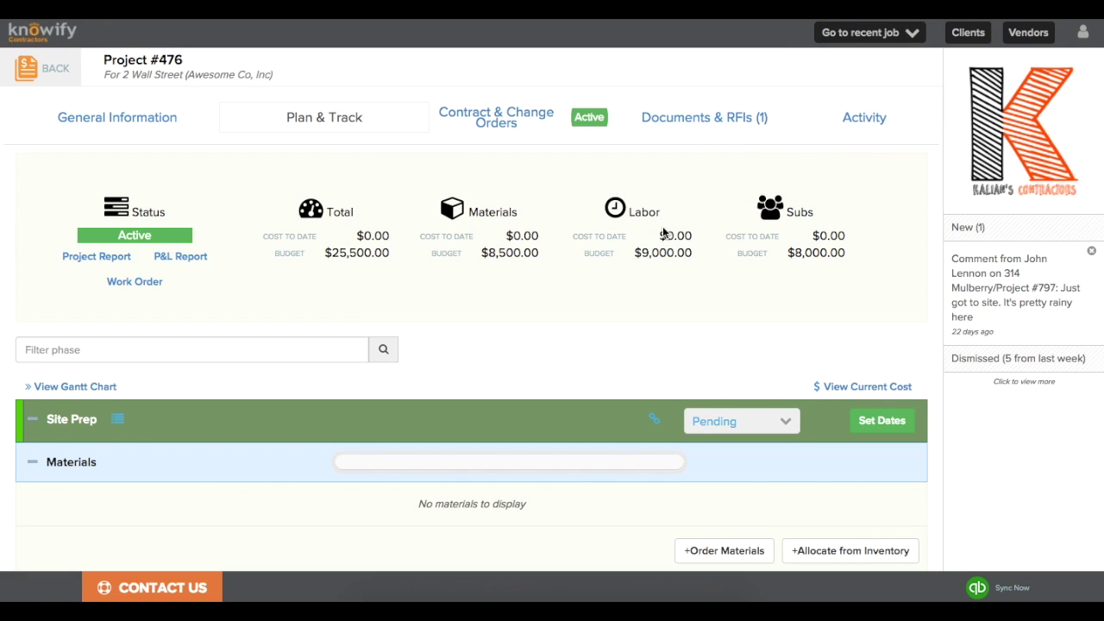
{"action": "scroll", "coordinate": [663, 232], "scroll_direction": "down", "scroll_amount": 3}
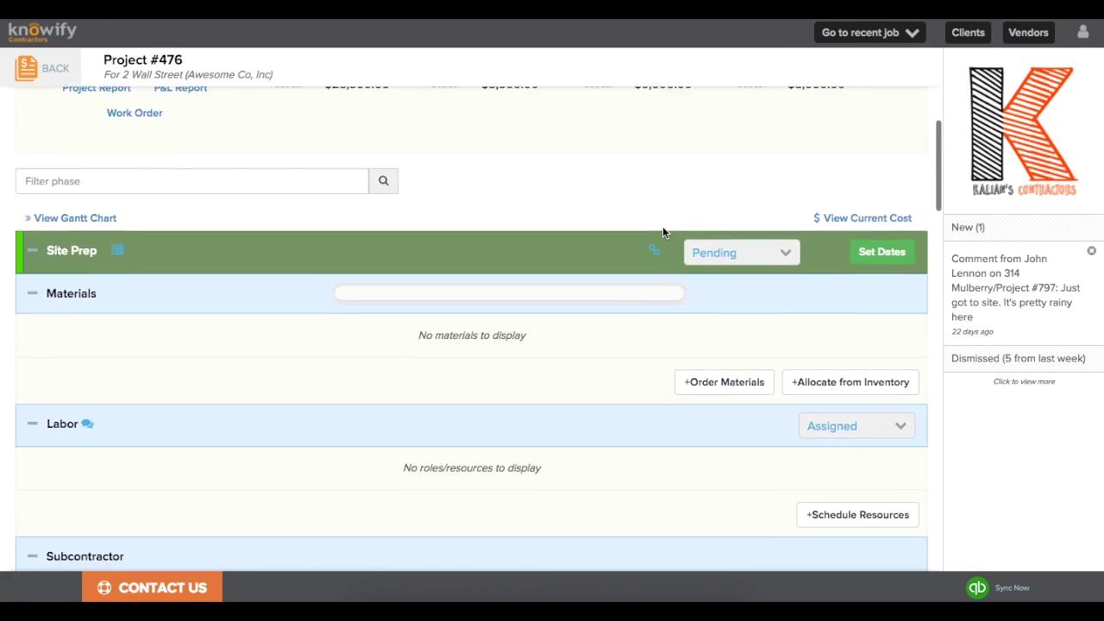
{"action": "scroll", "coordinate": [663, 232], "scroll_direction": "down", "scroll_amount": 2}
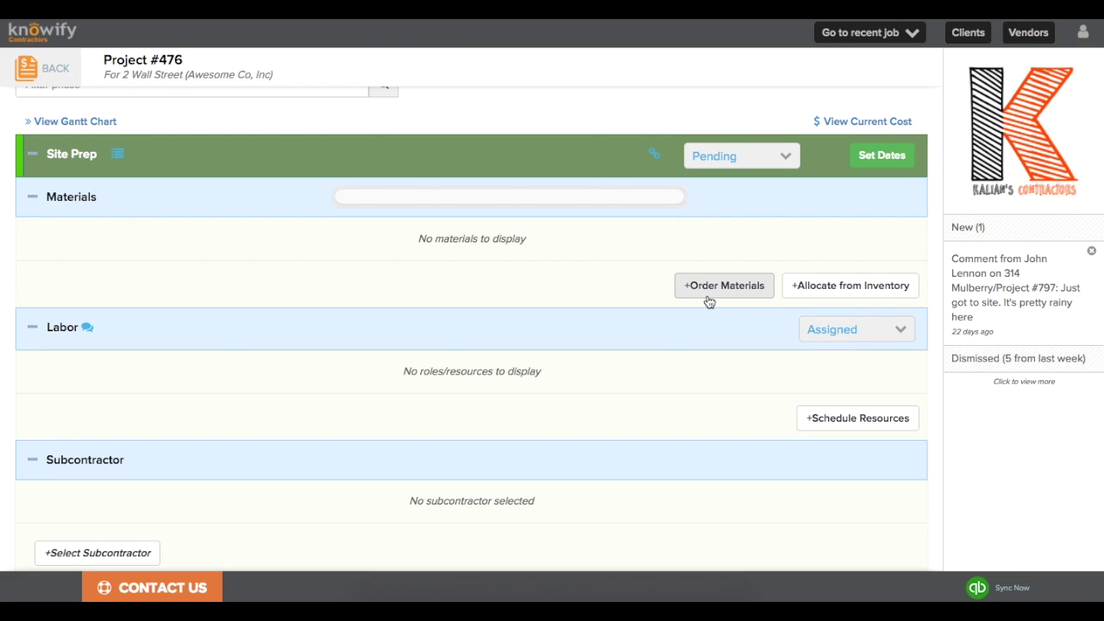
{"action": "left_click", "coordinate": [707, 296]}
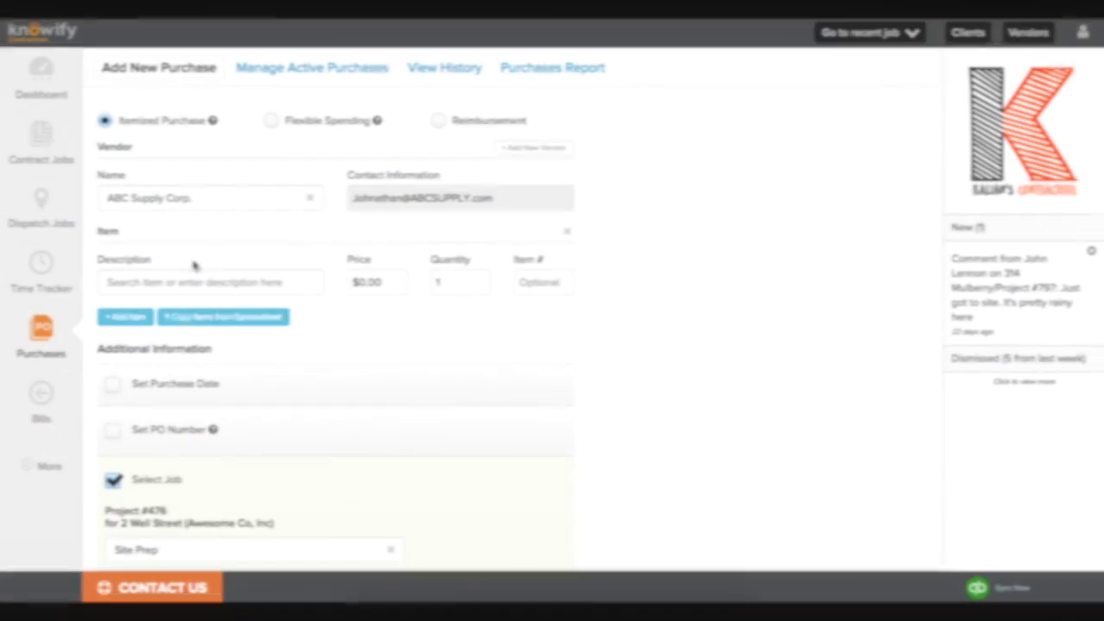
Bring up the item import for the ABC Supply Corp. purchase, highlighting the Description and quantity format fields
{"action": "left_click", "coordinate": [214, 319]}
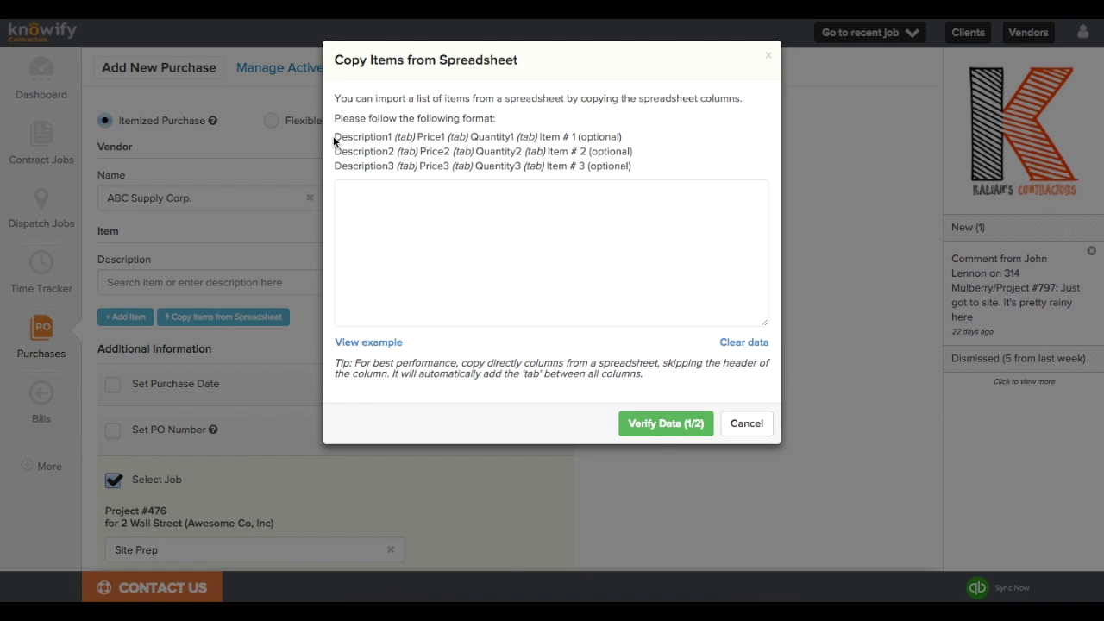
{"action": "left_click_drag", "start_coordinate": [335, 137], "coordinate": [447, 137]}
{"action": "left_click_drag", "start_coordinate": [472, 136], "coordinate": [585, 137]}
{"action": "left_click", "coordinate": [590, 217]}
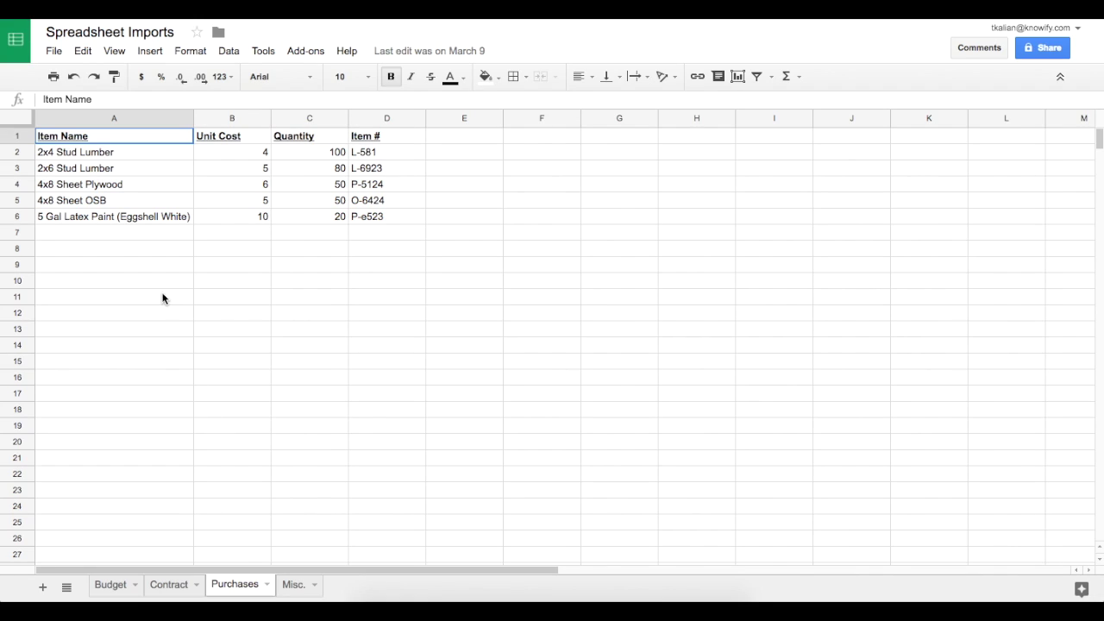
Copy Purchases rows A2:D6 (item names, unit costs, quantities, item numbers), excluding the header
{"action": "left_click_drag", "start_coordinate": [109, 155], "coordinate": [352, 216]}
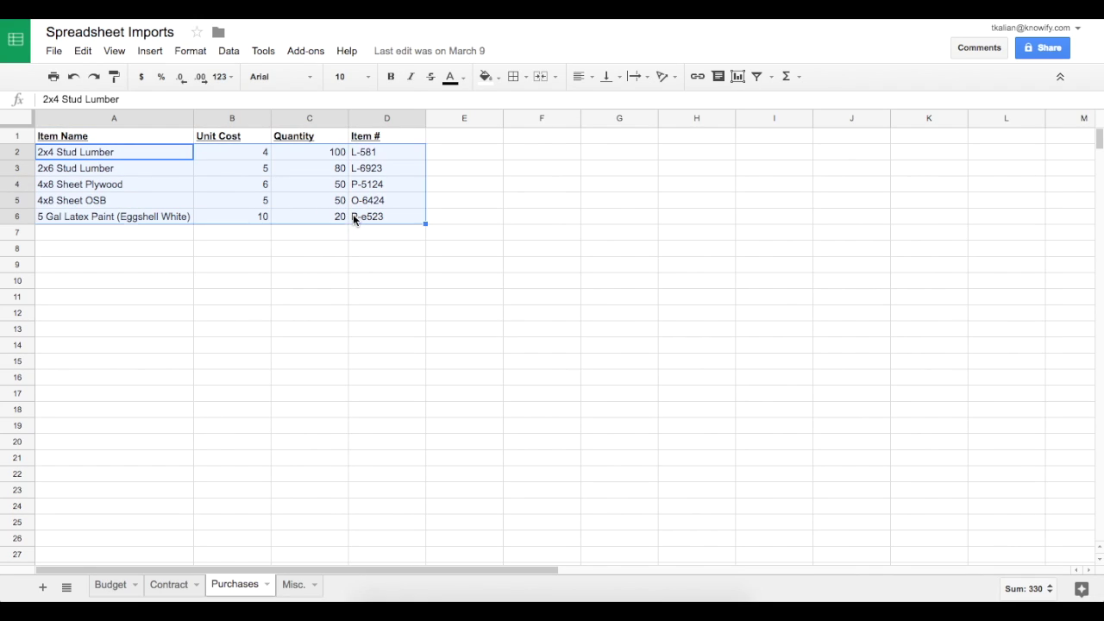
{"action": "right_click", "coordinate": [353, 216]}
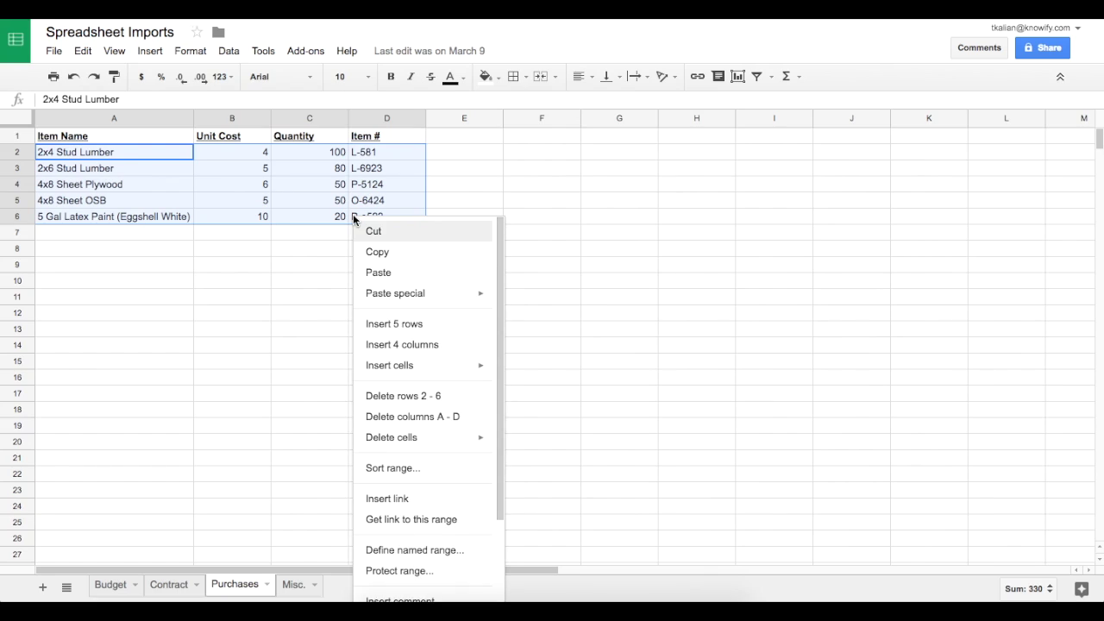
{"action": "left_click", "coordinate": [379, 257]}
{"action": "left_click", "coordinate": [385, 282]}
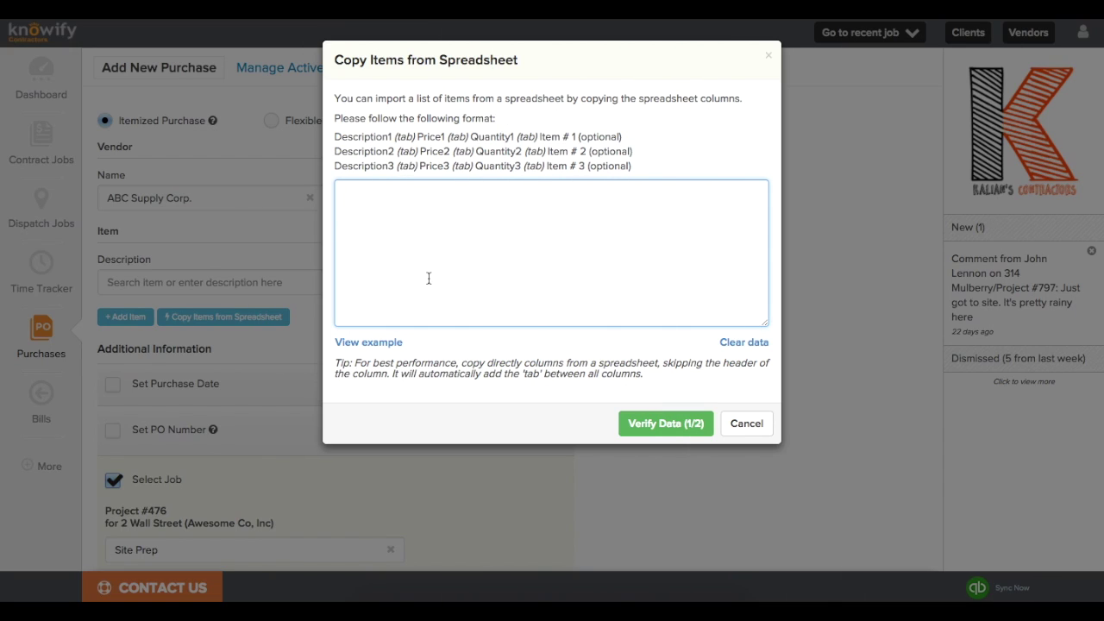
Paste the five purchase item rows into the Copy Items from Spreadsheet box
{"action": "right_click", "coordinate": [429, 277]}
{"action": "mouse_move", "coordinate": [477, 449]}
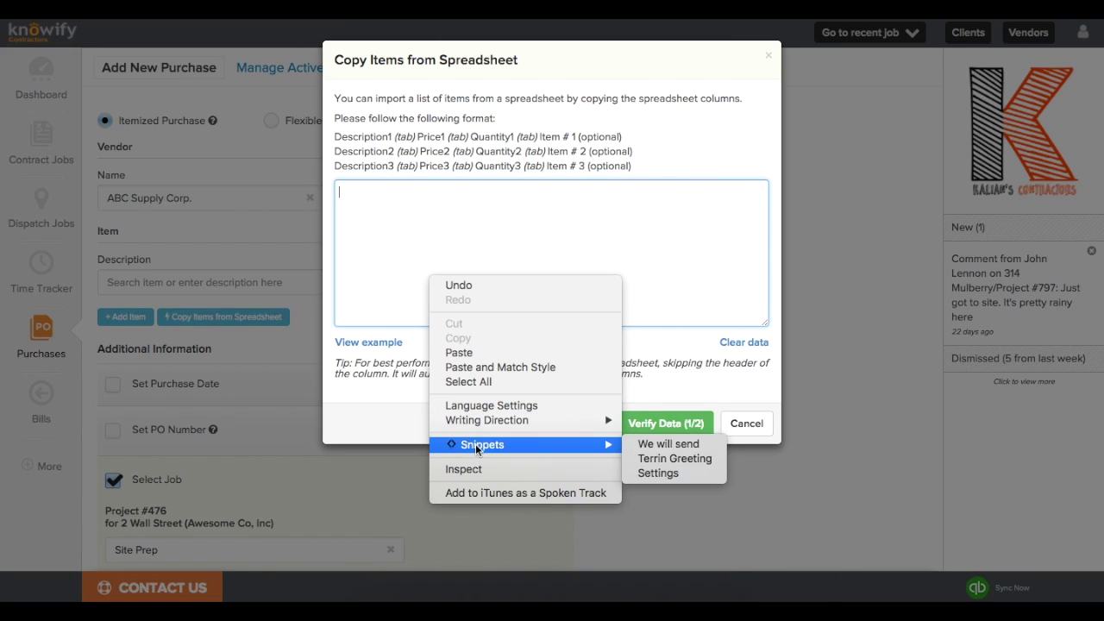
{"action": "left_click", "coordinate": [485, 355]}
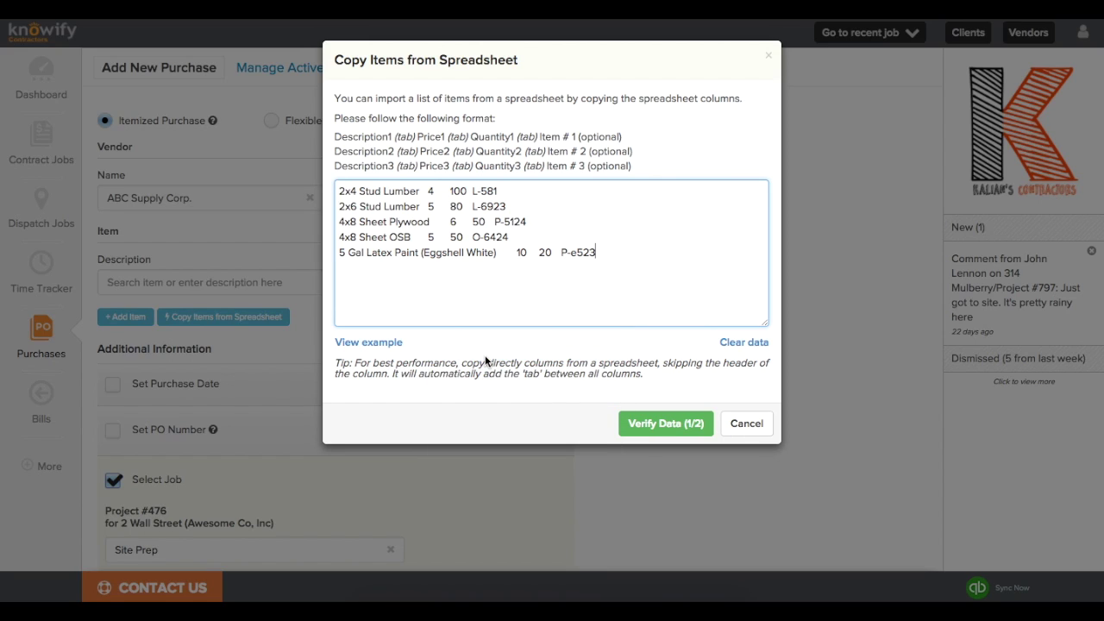
Verify the pasted data, review the item list, and import the five items totalling $1,550.00
{"action": "left_click", "coordinate": [636, 423]}
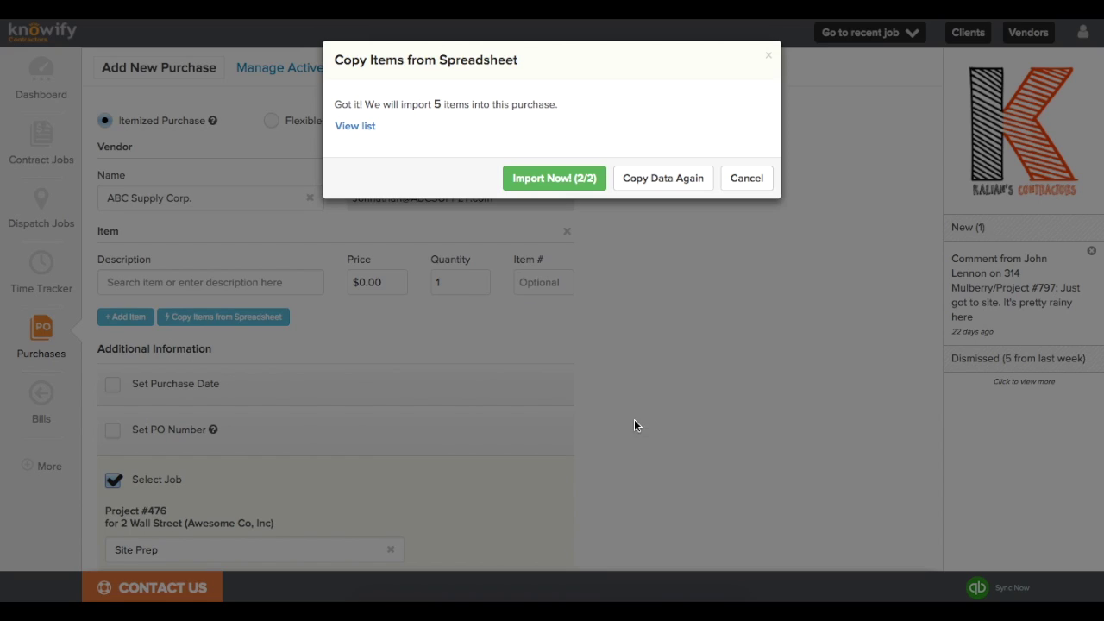
{"action": "left_click", "coordinate": [350, 127]}
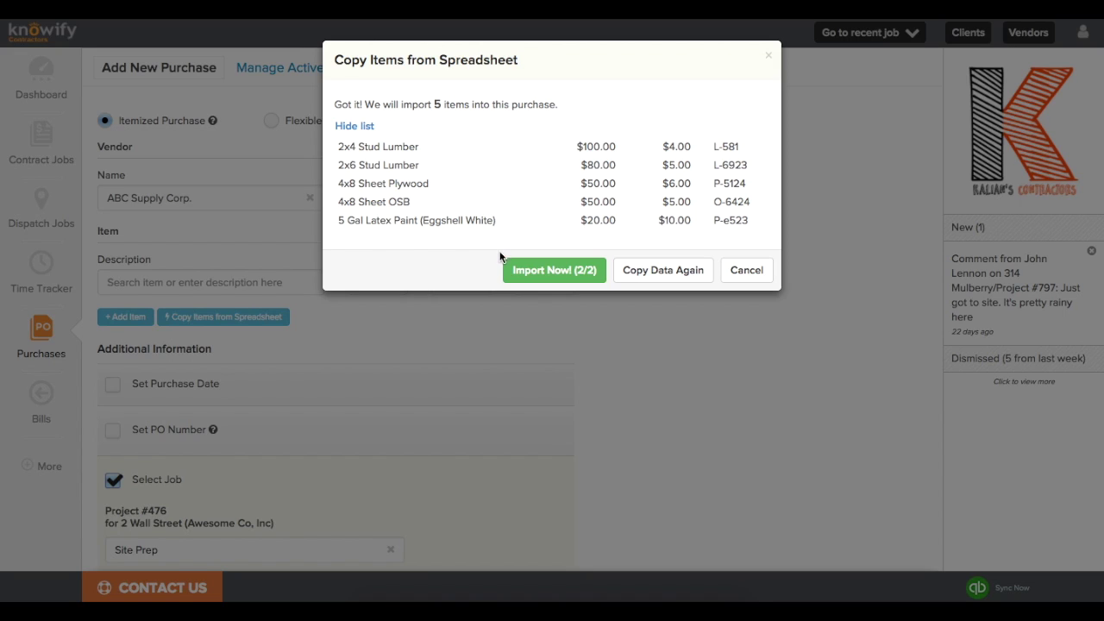
{"action": "left_click", "coordinate": [513, 274]}
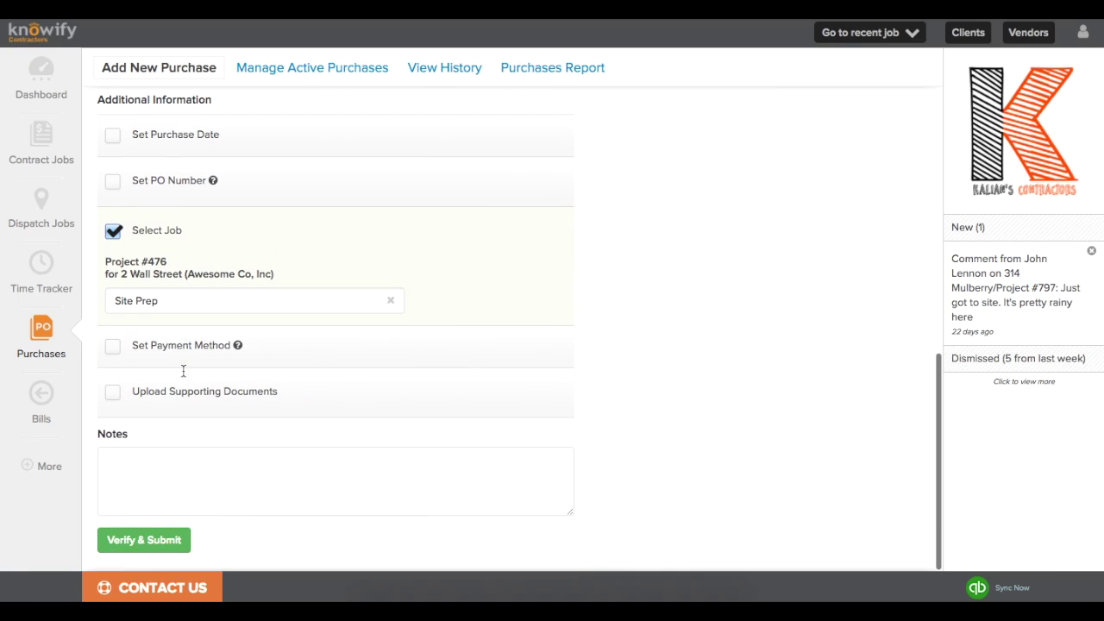
Submit the ABC Supply Corp. purchase as PO #734 from the Purchase Summary
{"action": "left_click", "coordinate": [144, 544]}
{"action": "left_click", "coordinate": [685, 248]}
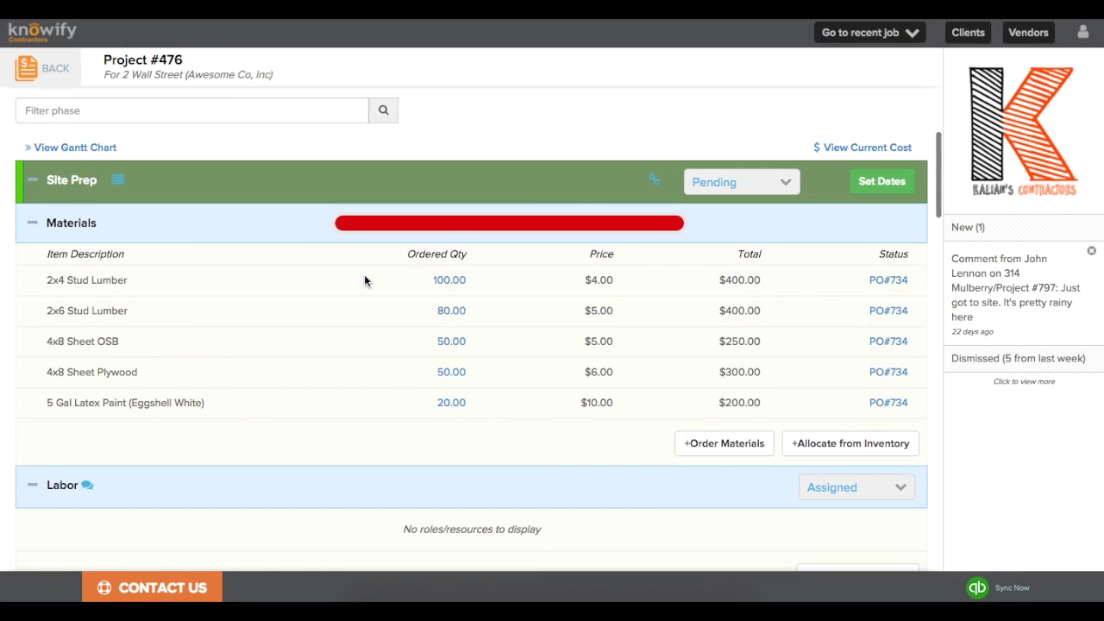
Switch Site Prep to View Current Cost, showing $1,550.00 spent against budget
{"action": "left_click", "coordinate": [867, 148]}
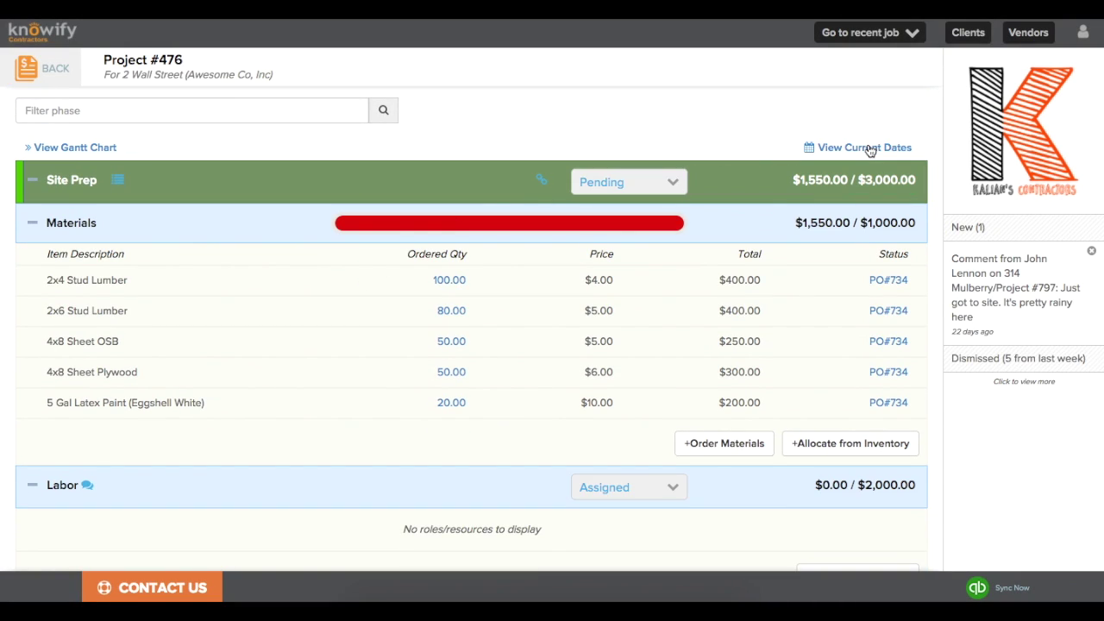